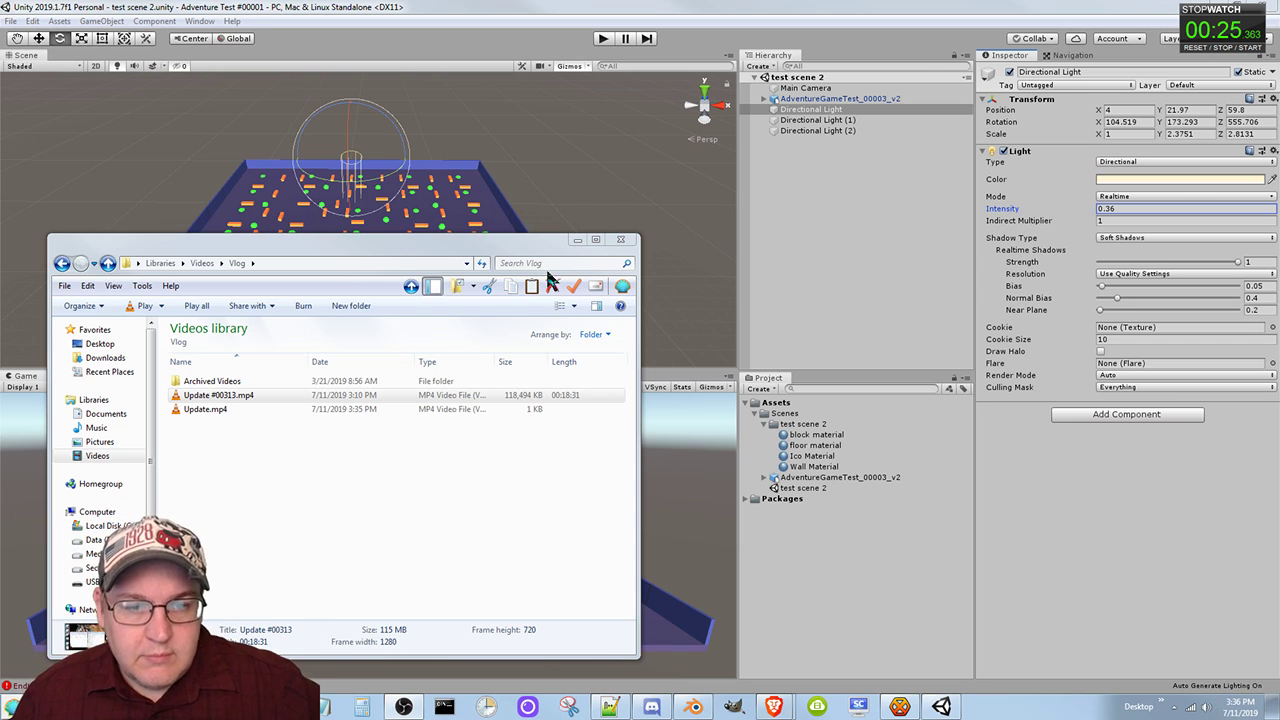
Minimize the file browser and tilt the Main Camera downward to an X rotation of about 40.7 degrees.
click(576, 241)
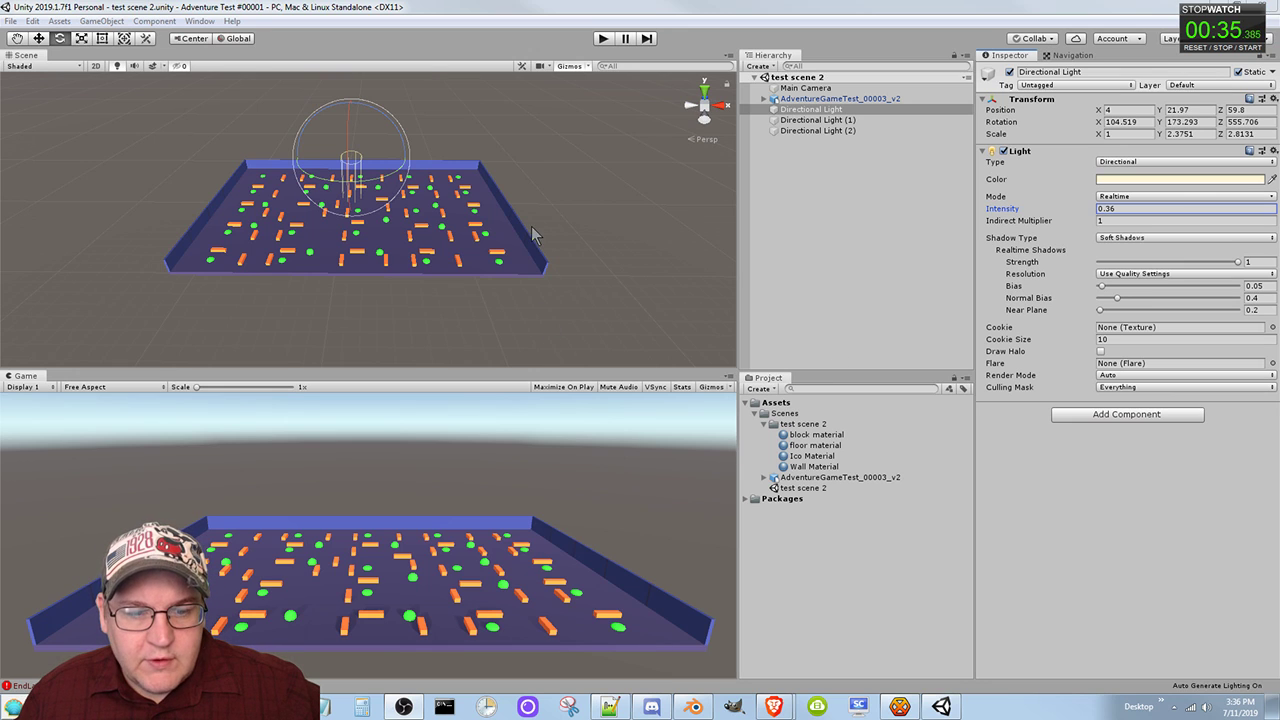
click(836, 88)
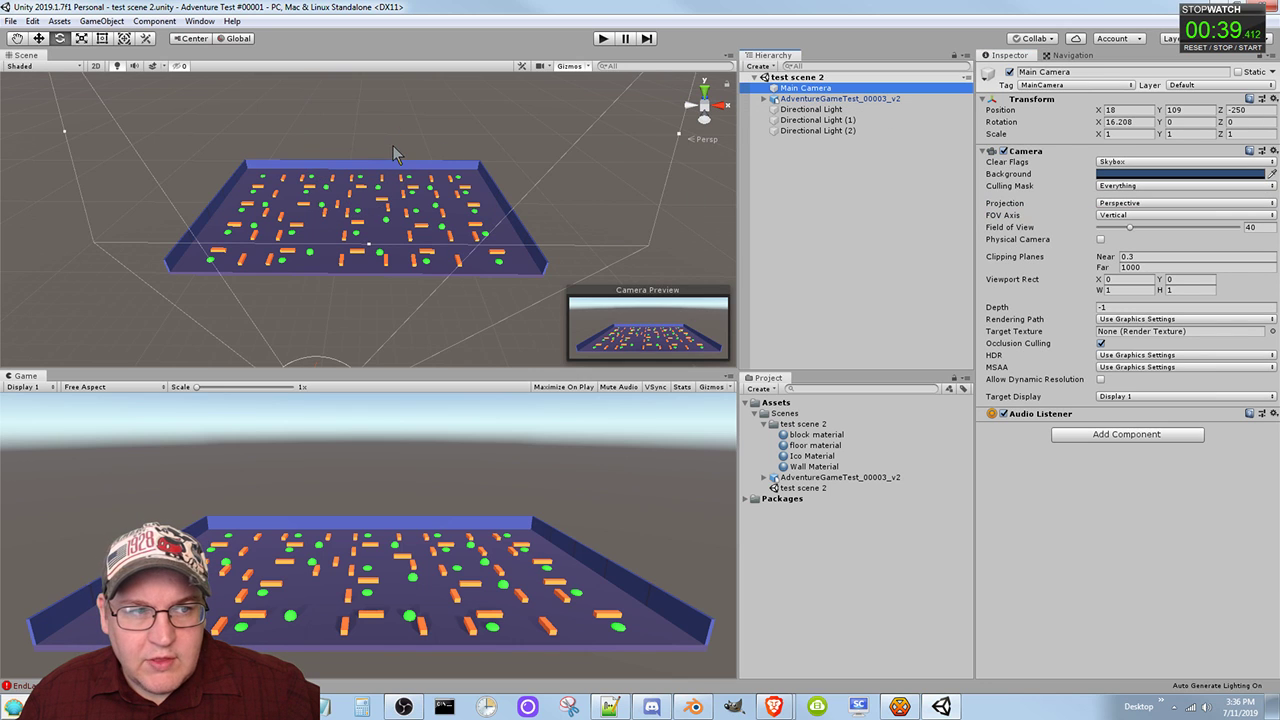
scroll(395, 192, down, 5)
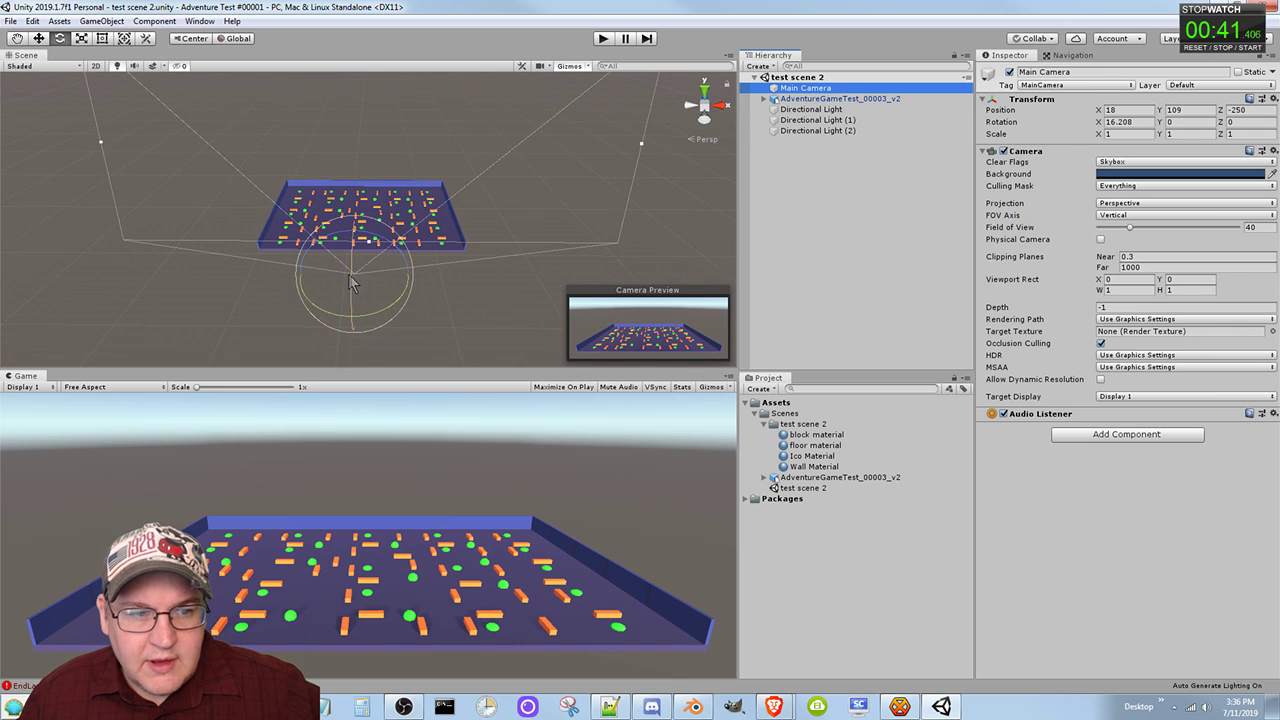
drag(353, 300, 352, 242)
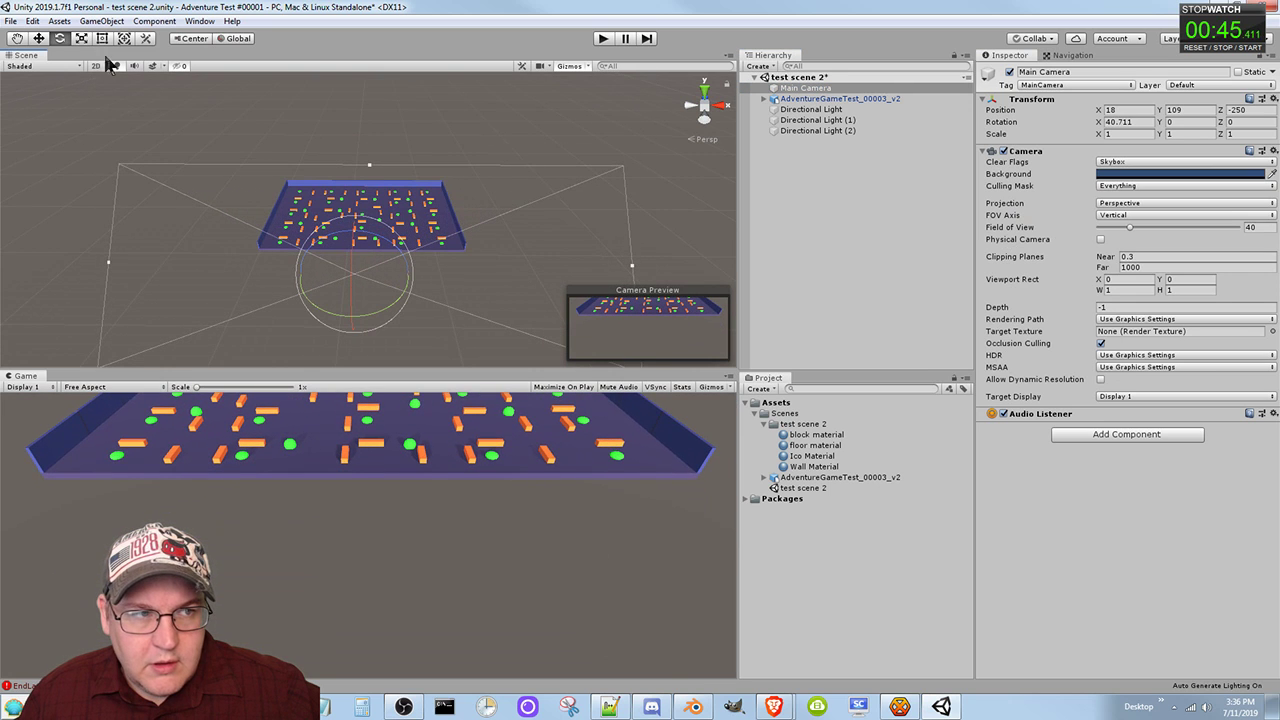
Move the Main Camera to about Y 139.8, Z -211.6 so the whole board fits the game view.
click(40, 40)
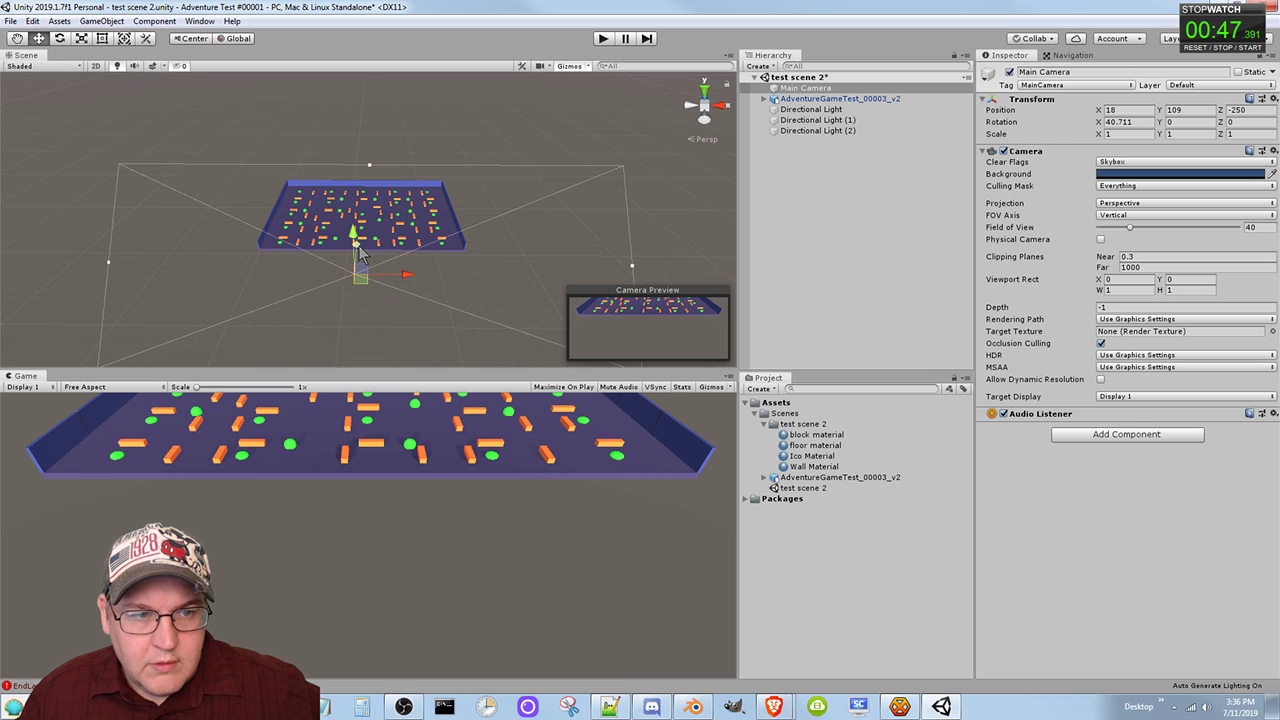
drag(366, 250, 357, 117)
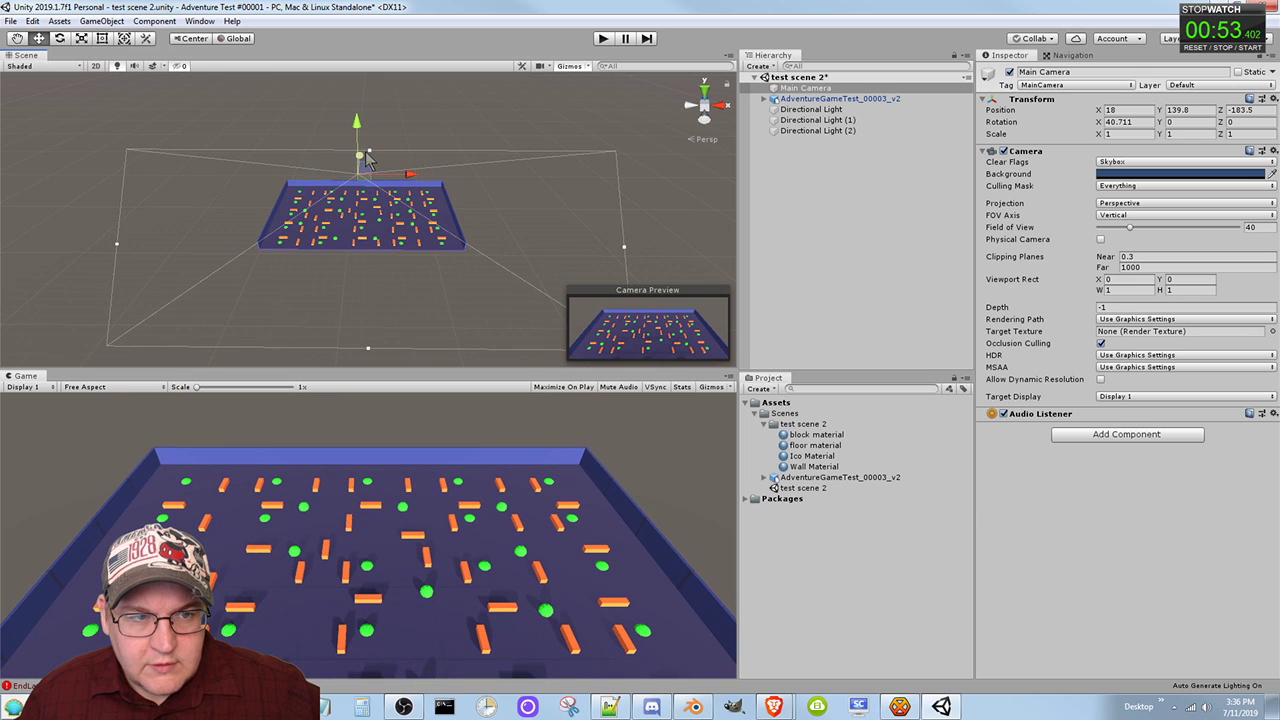
drag(367, 162, 359, 177)
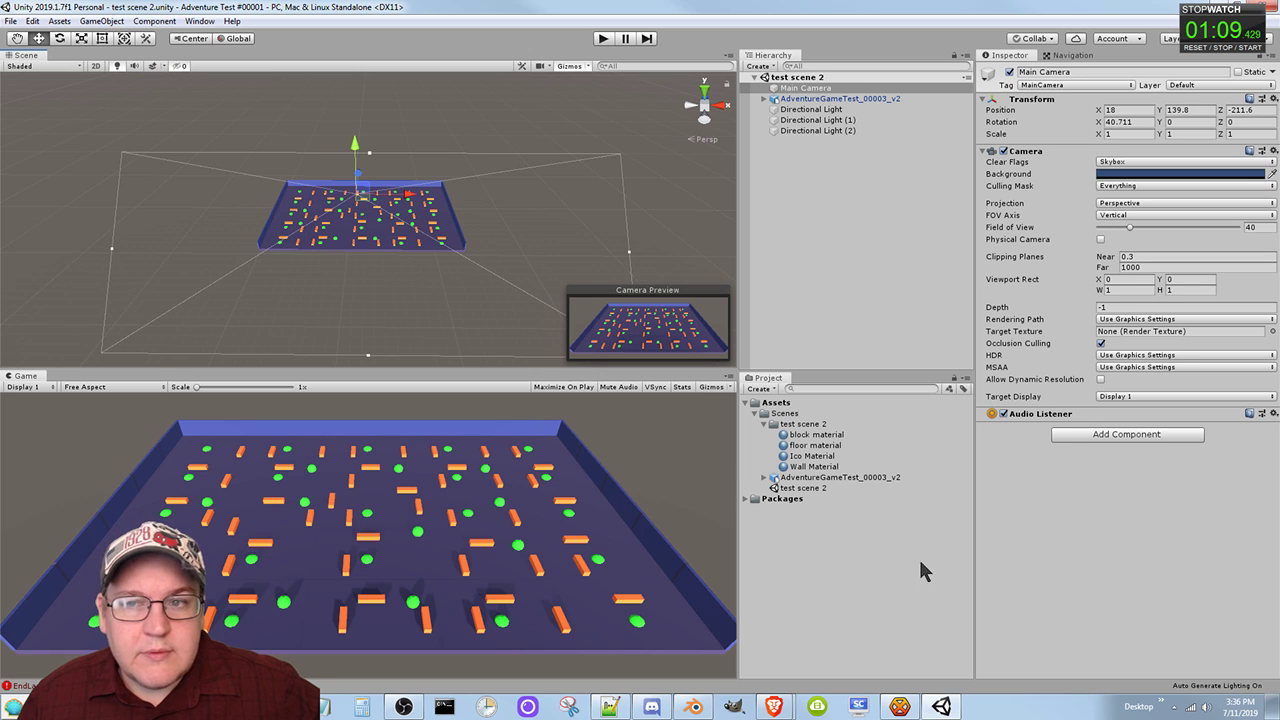
Make the AdventureGameTest_00003_v2 object static, including all of its child objects.
click(857, 102)
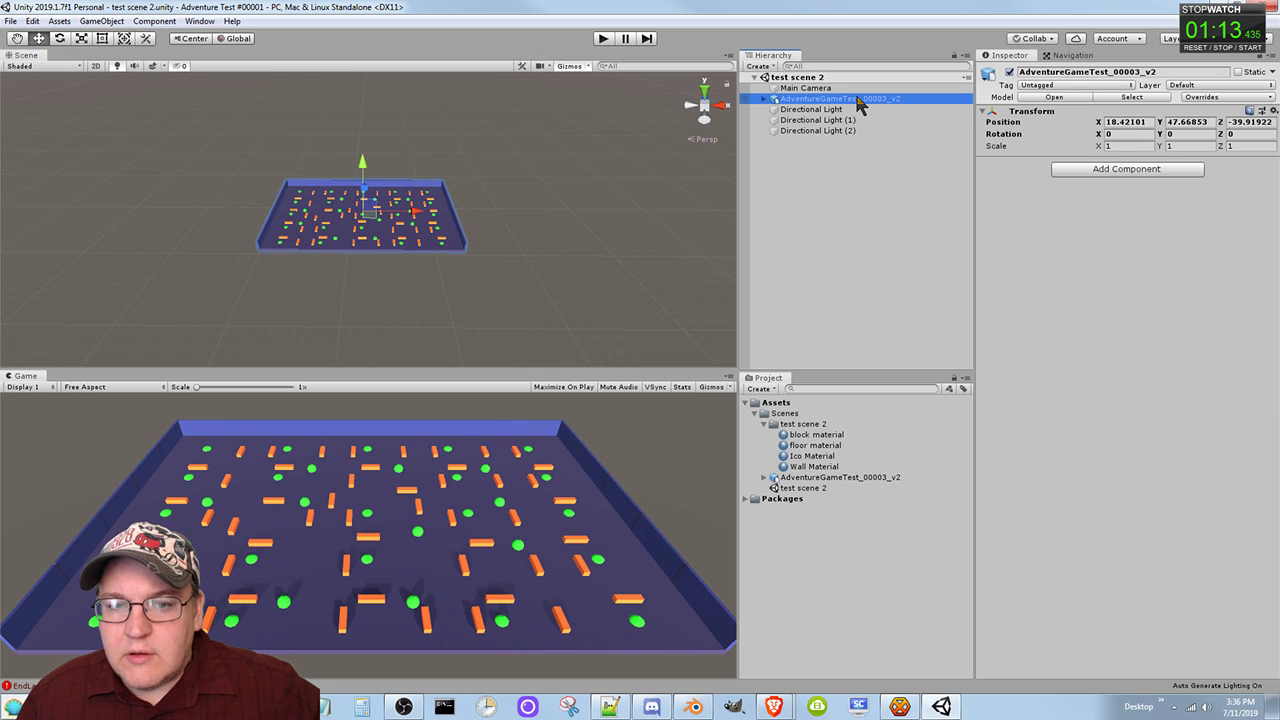
click(1066, 56)
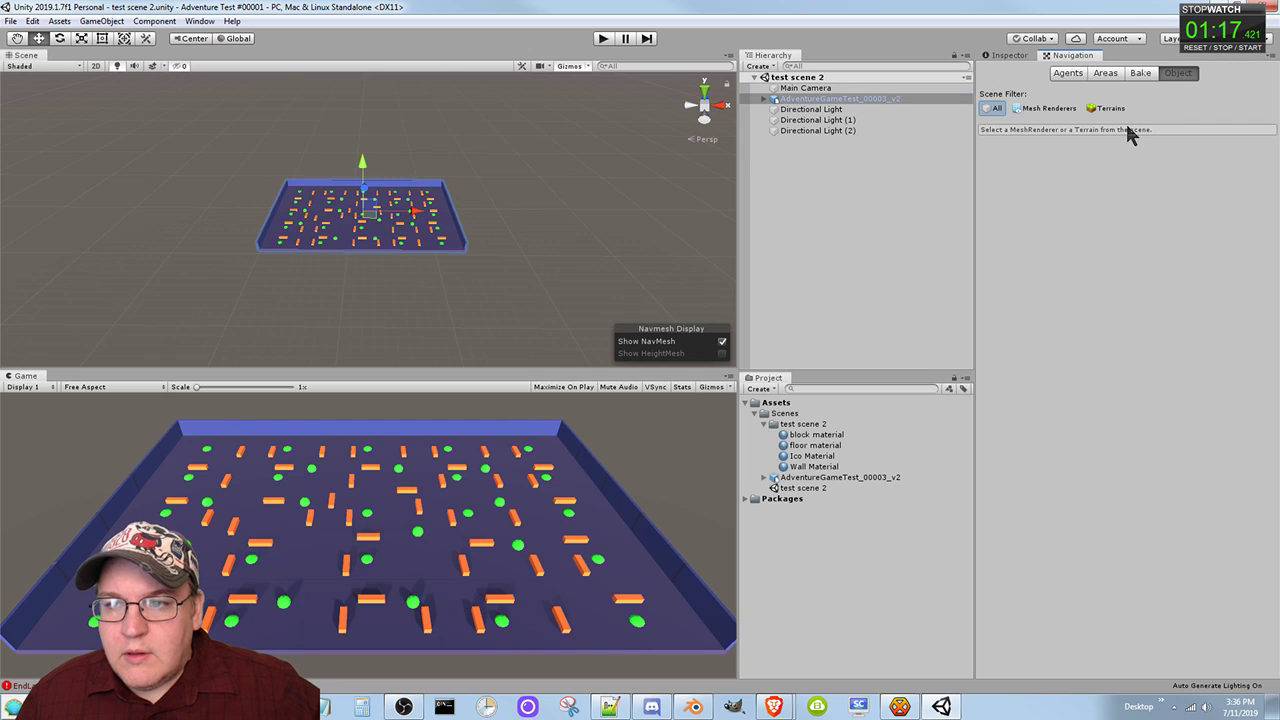
click(1140, 73)
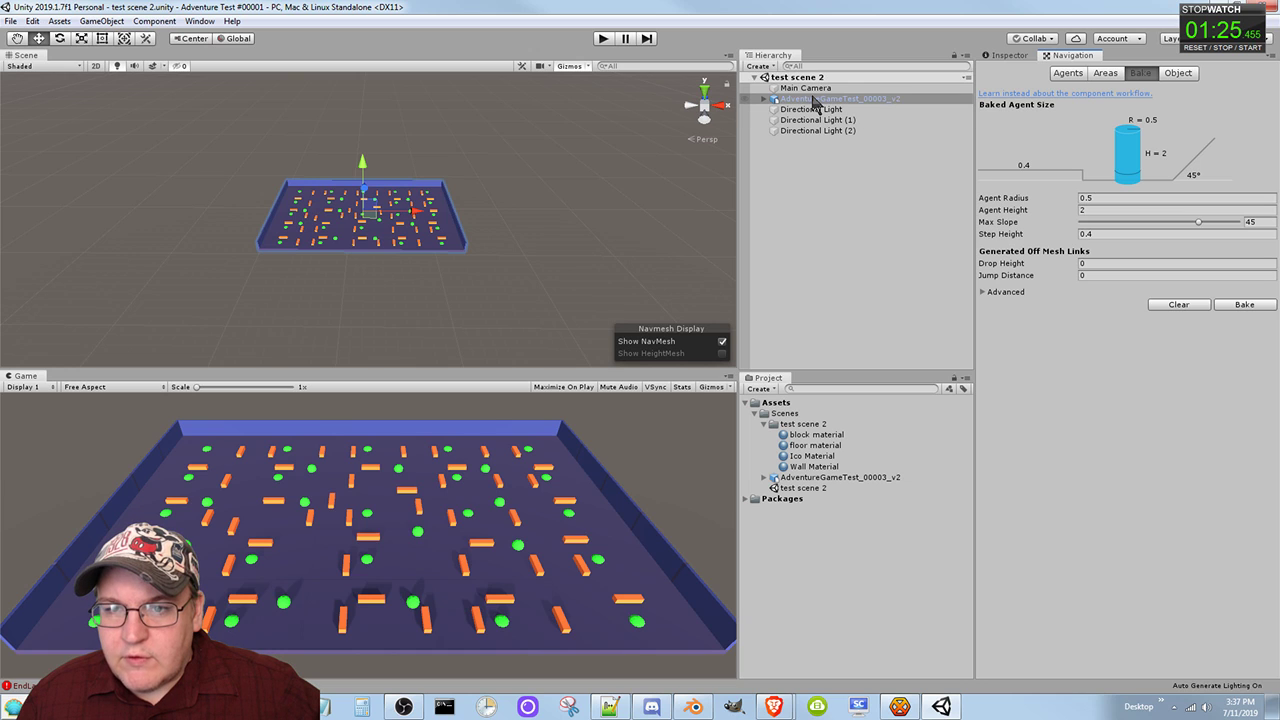
click(1014, 56)
click(1240, 72)
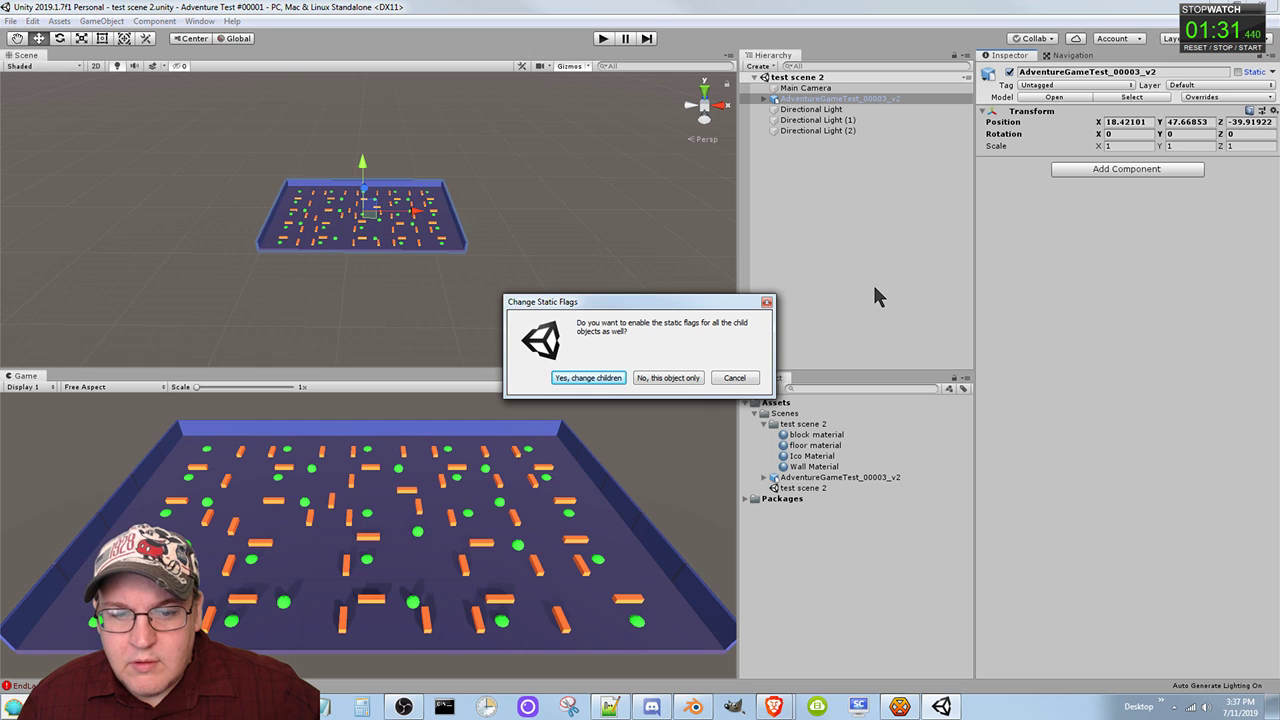
click(588, 378)
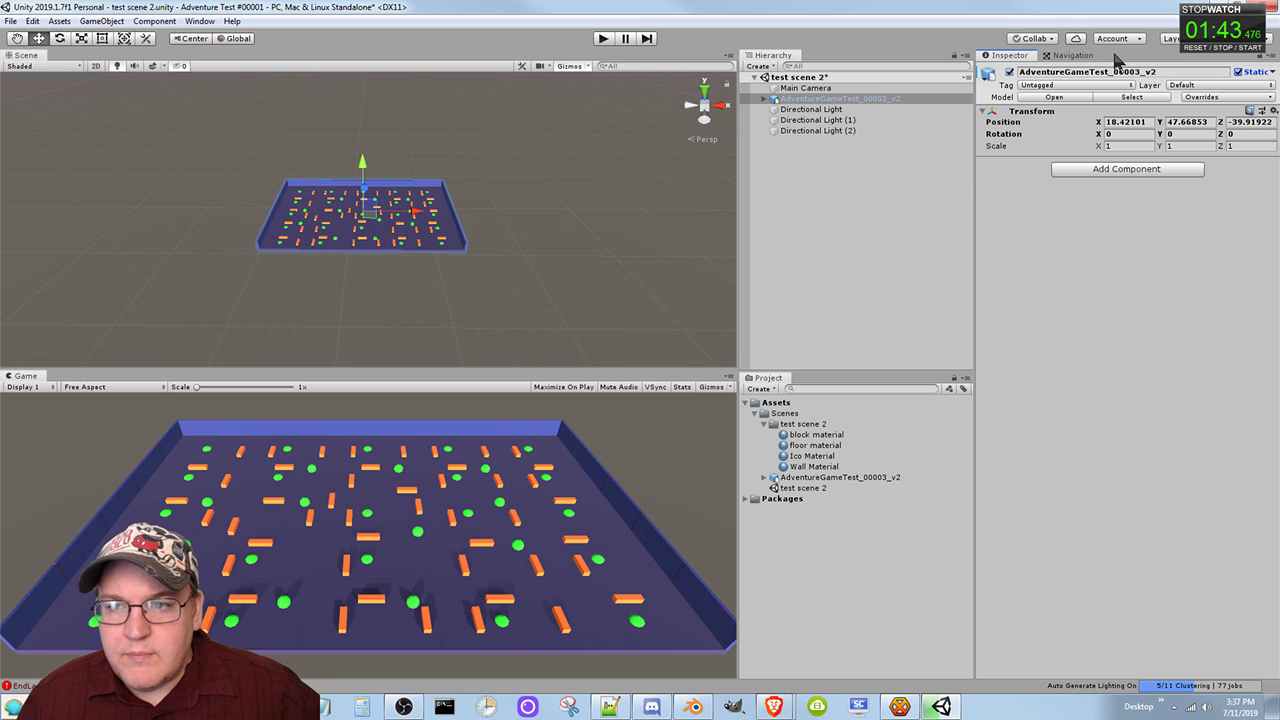
Open the lighting settings and review the scene's environment, realtime and mixed lighting options.
click(1272, 57)
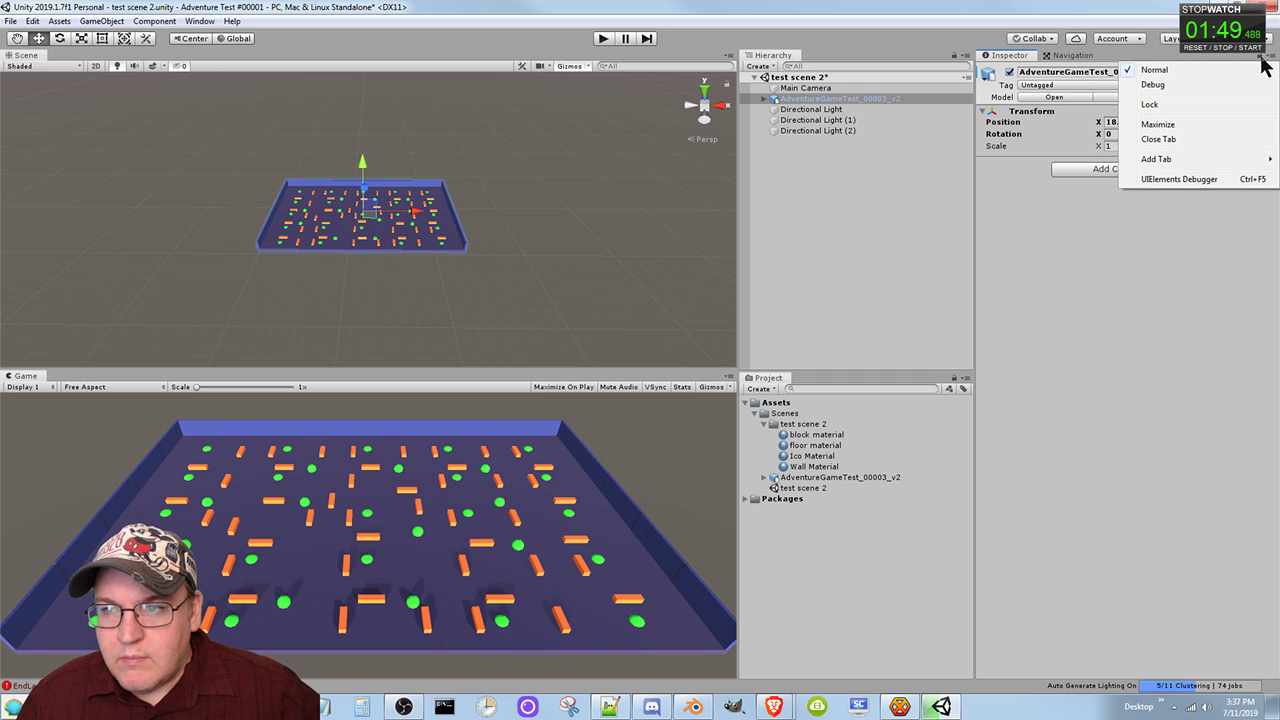
click(1271, 62)
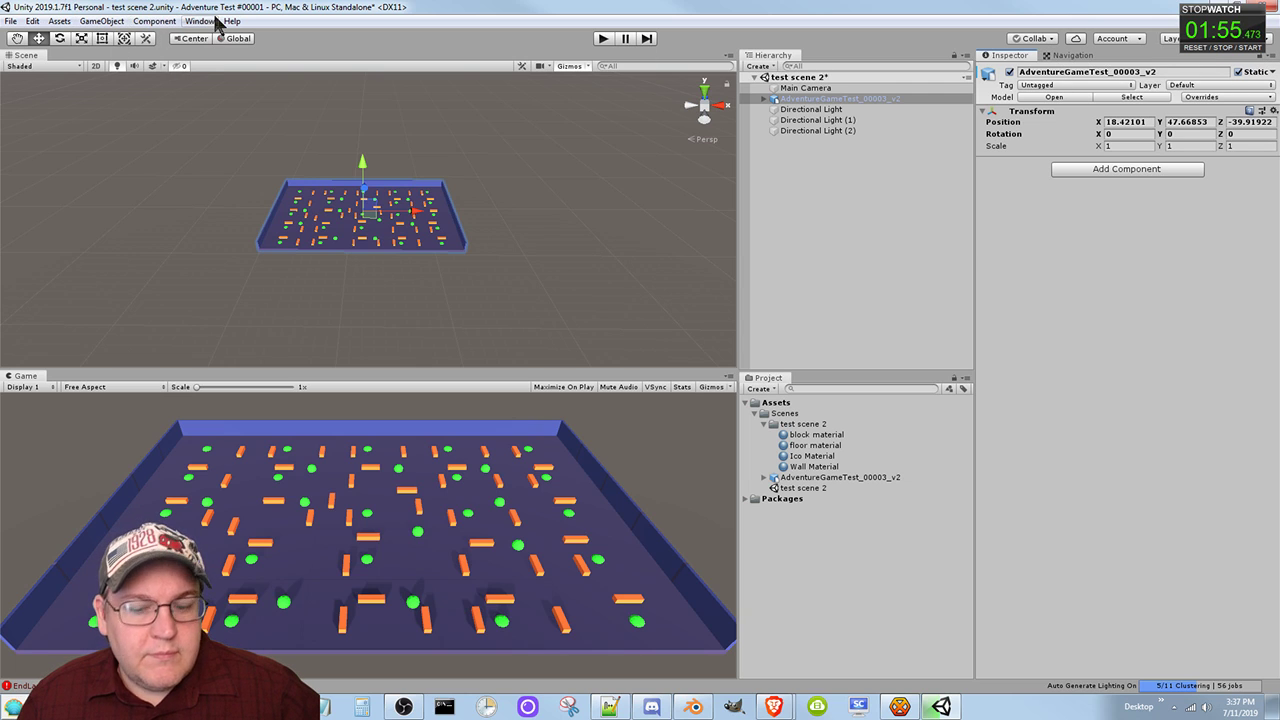
click(1120, 690)
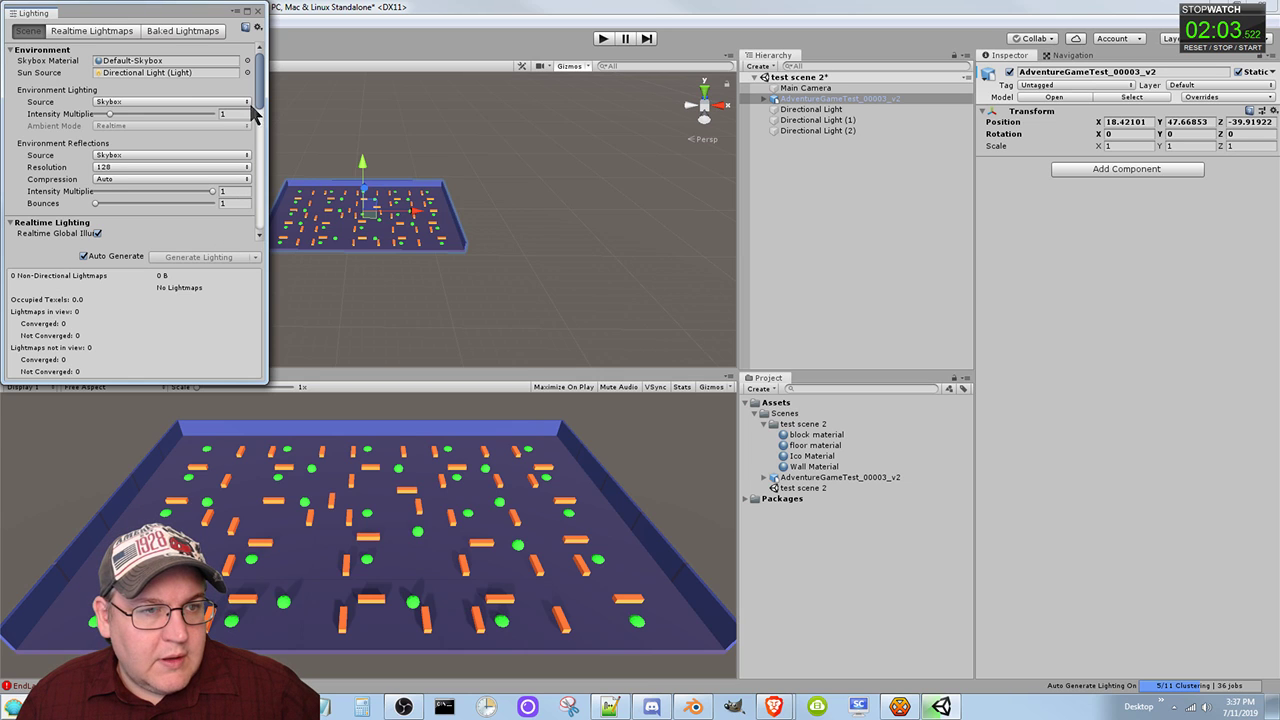
drag(262, 88, 262, 107)
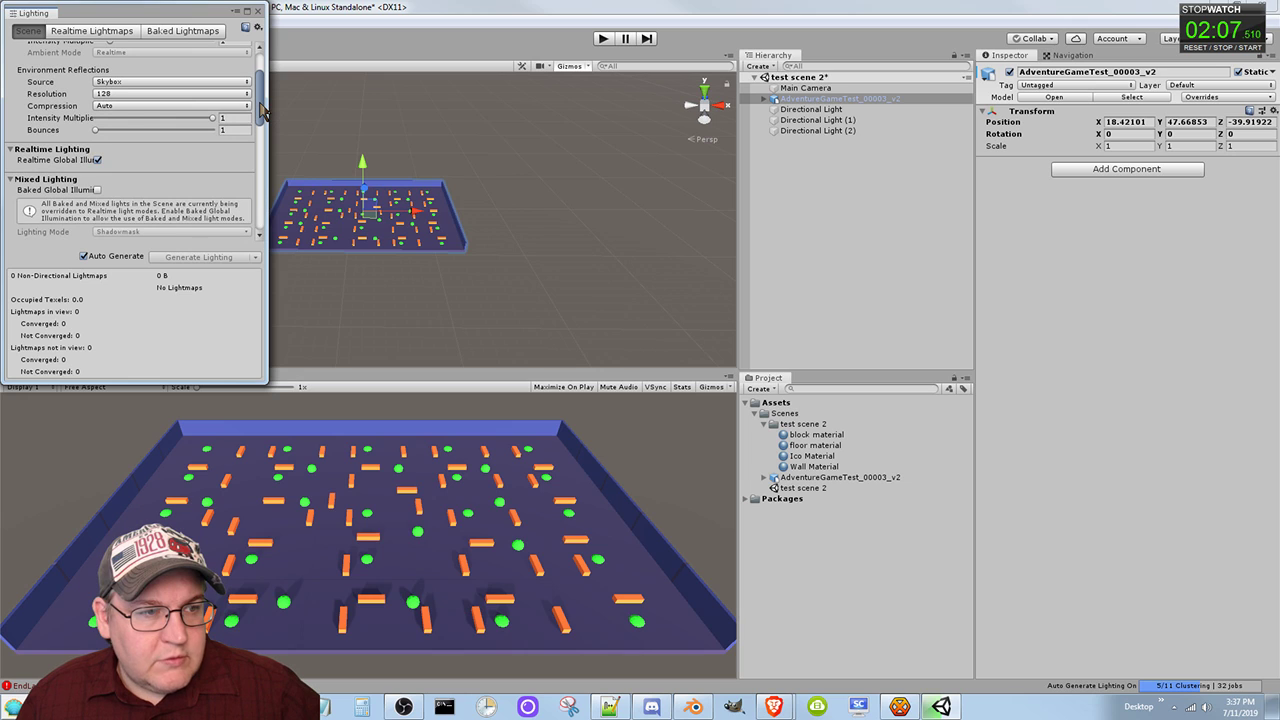
mouse_move(262, 110)
mouse_down()
mouse_move(268, 228)
mouse_move(267, 92)
mouse_up()
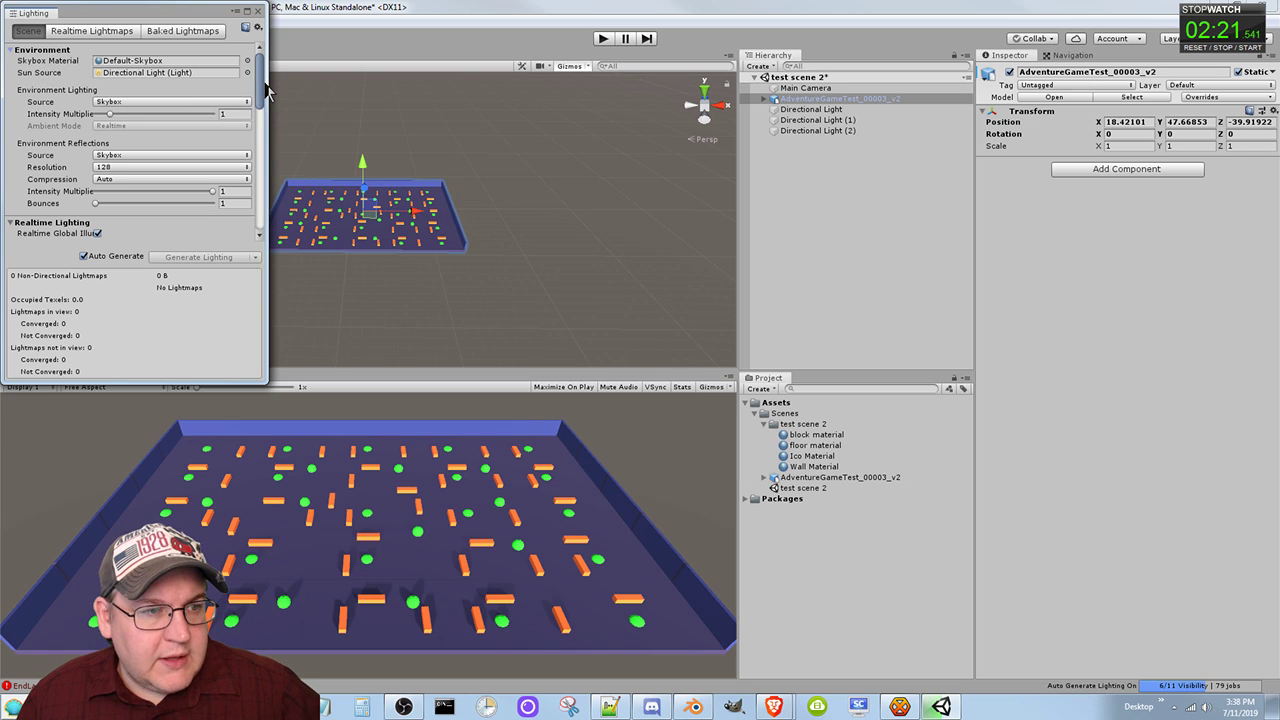
drag(268, 92, 268, 122)
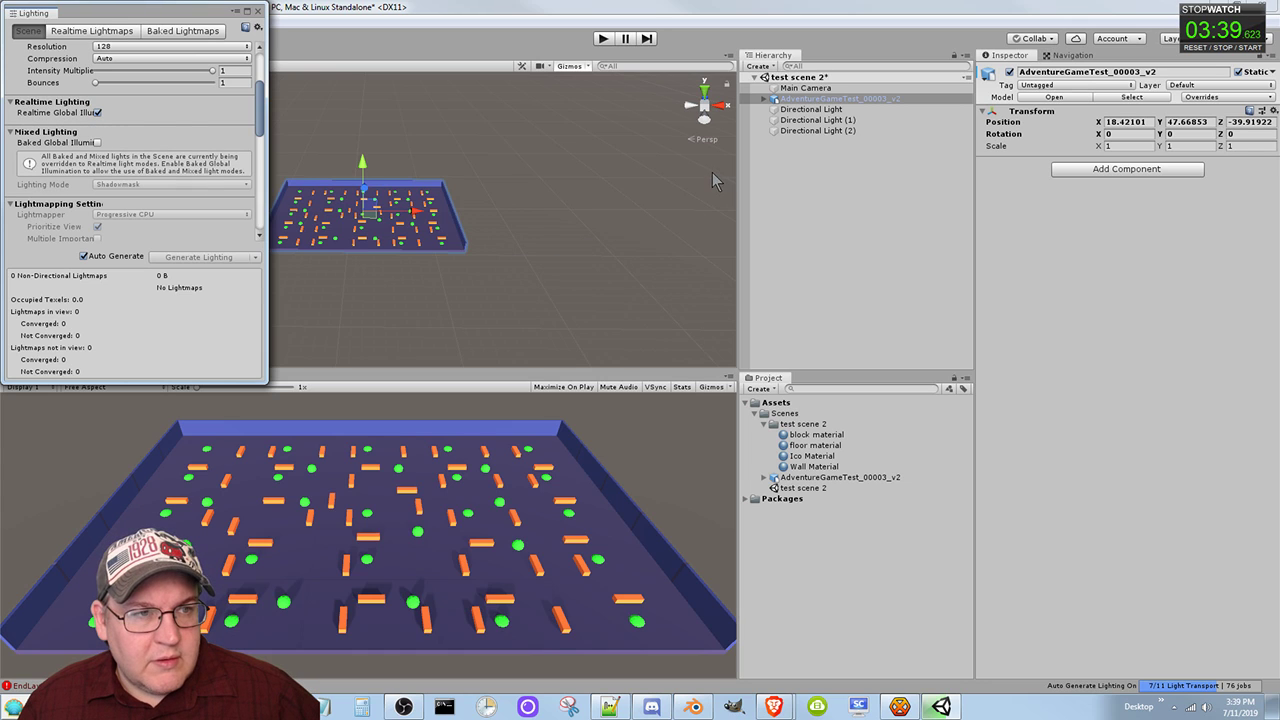
Check the baked and realtime lightmaps, and dock the Lighting window beside the Navigation window.
click(170, 31)
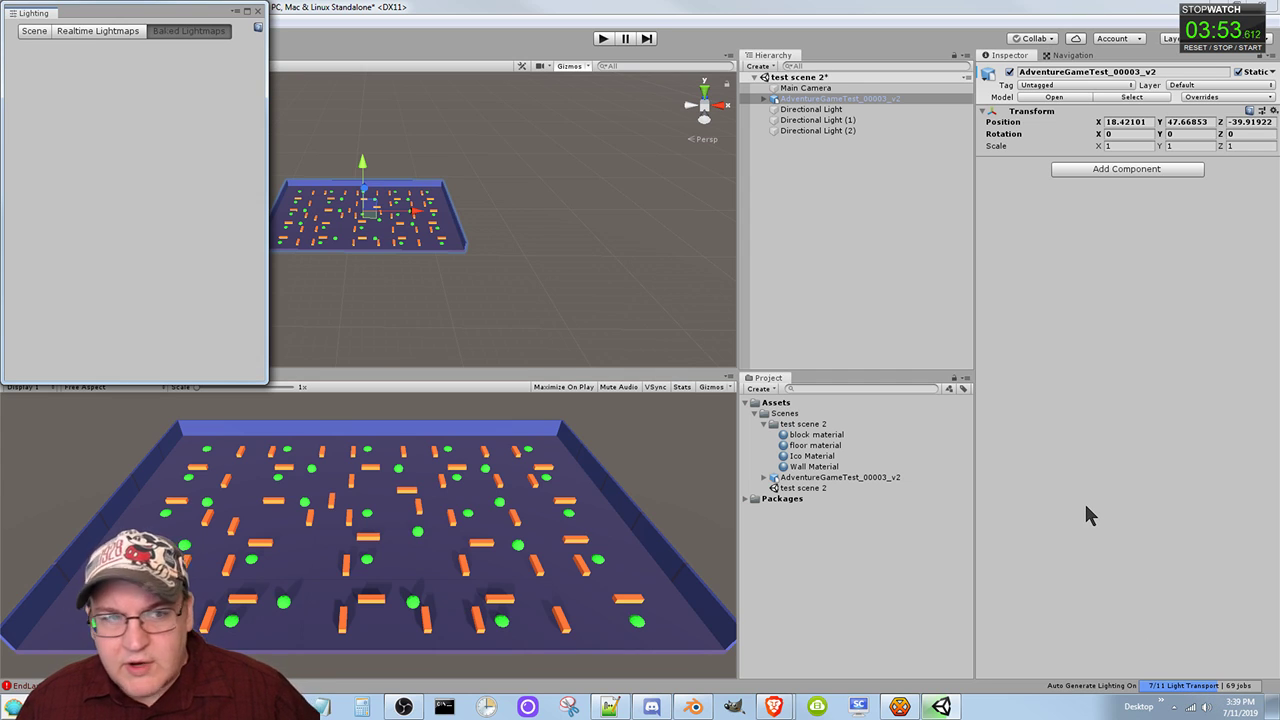
click(94, 30)
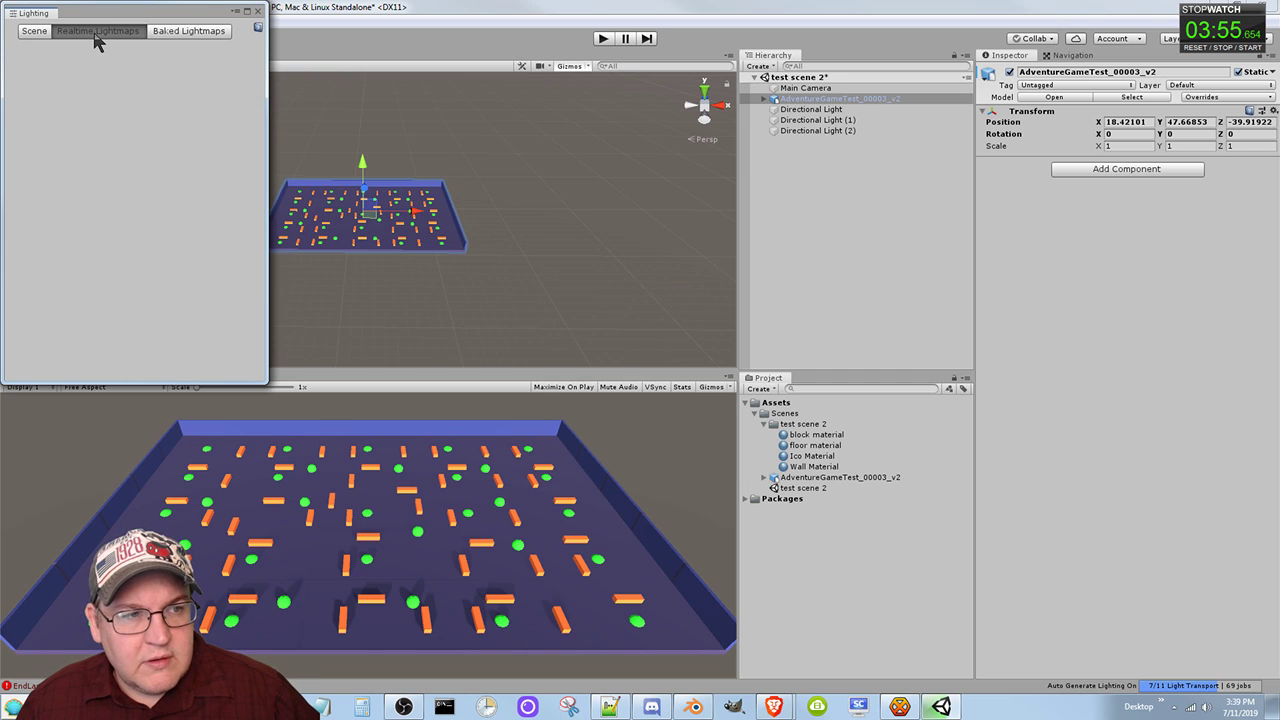
click(32, 32)
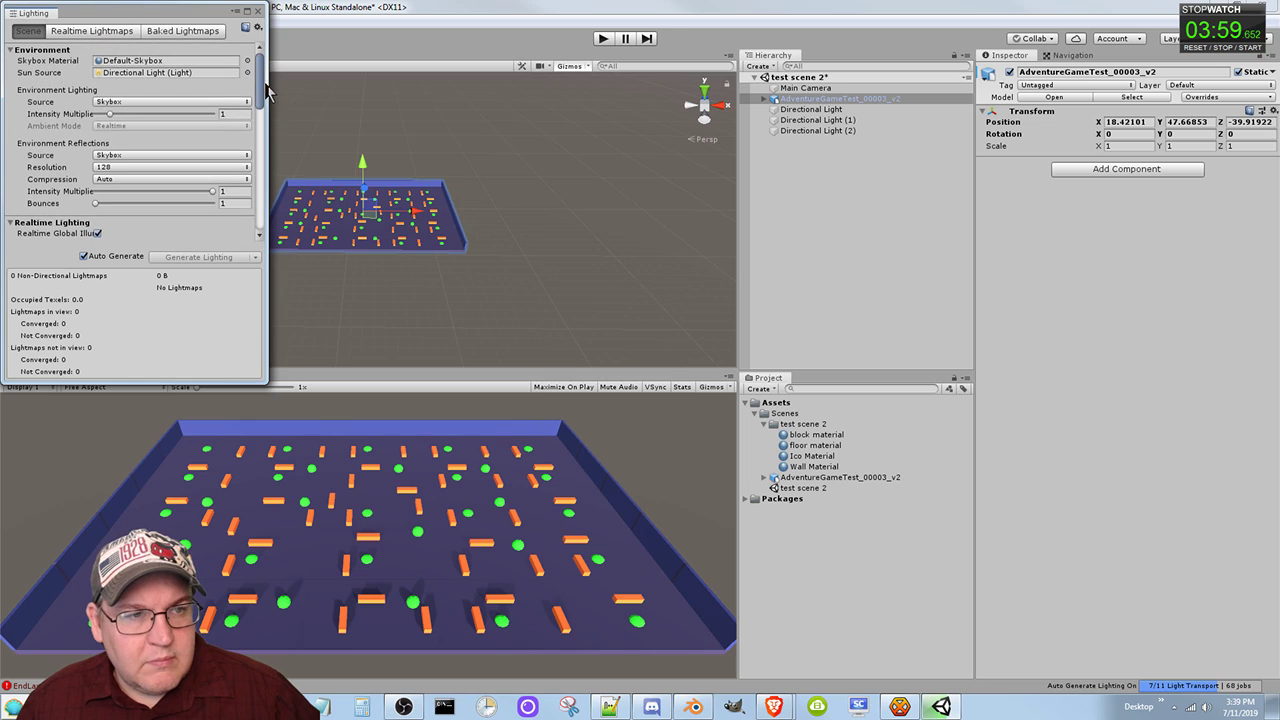
scroll(265, 125, up, 3)
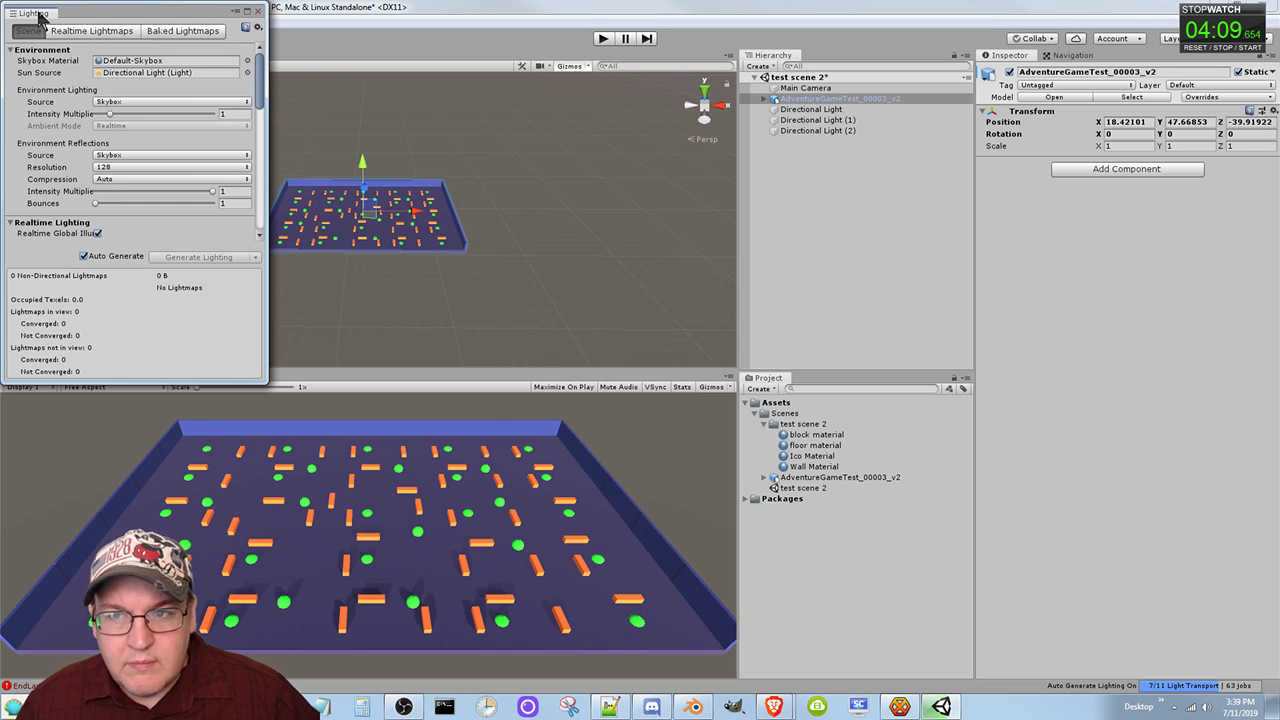
drag(38, 17, 1118, 58)
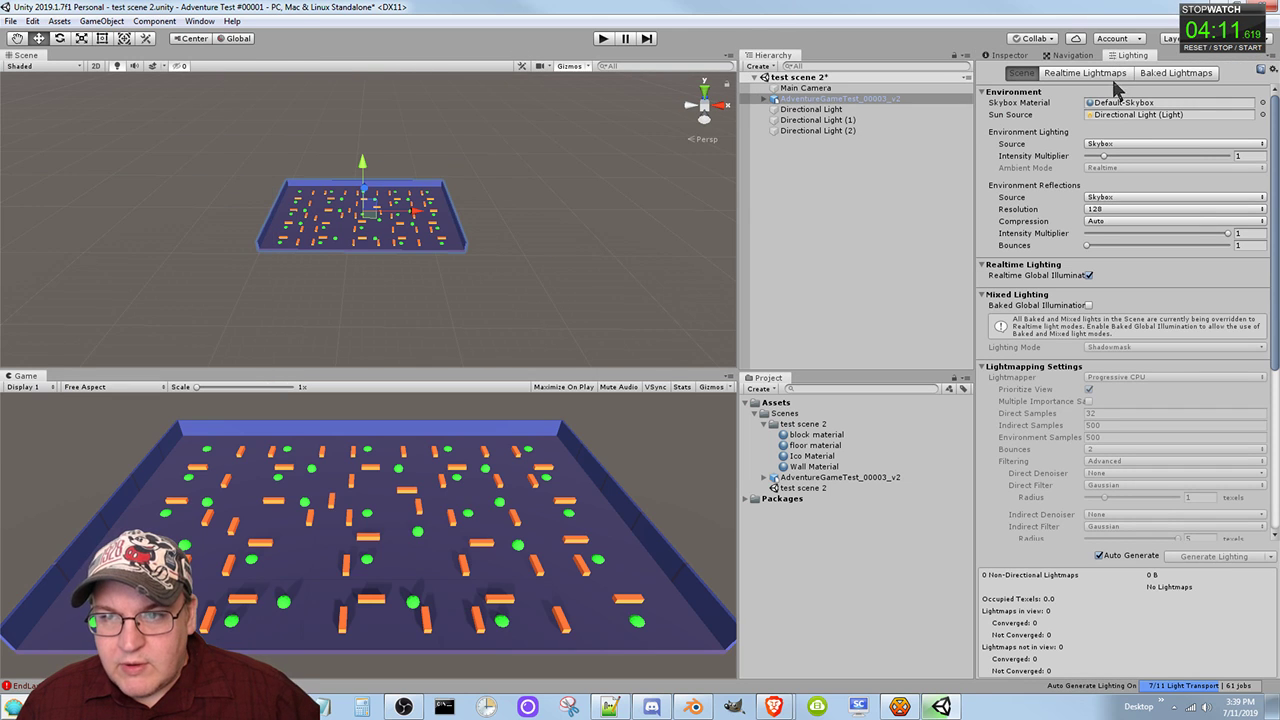
Bake the scene's navigation mesh with the default agent settings and examine its coverage around the blocks and spheres.
click(1066, 55)
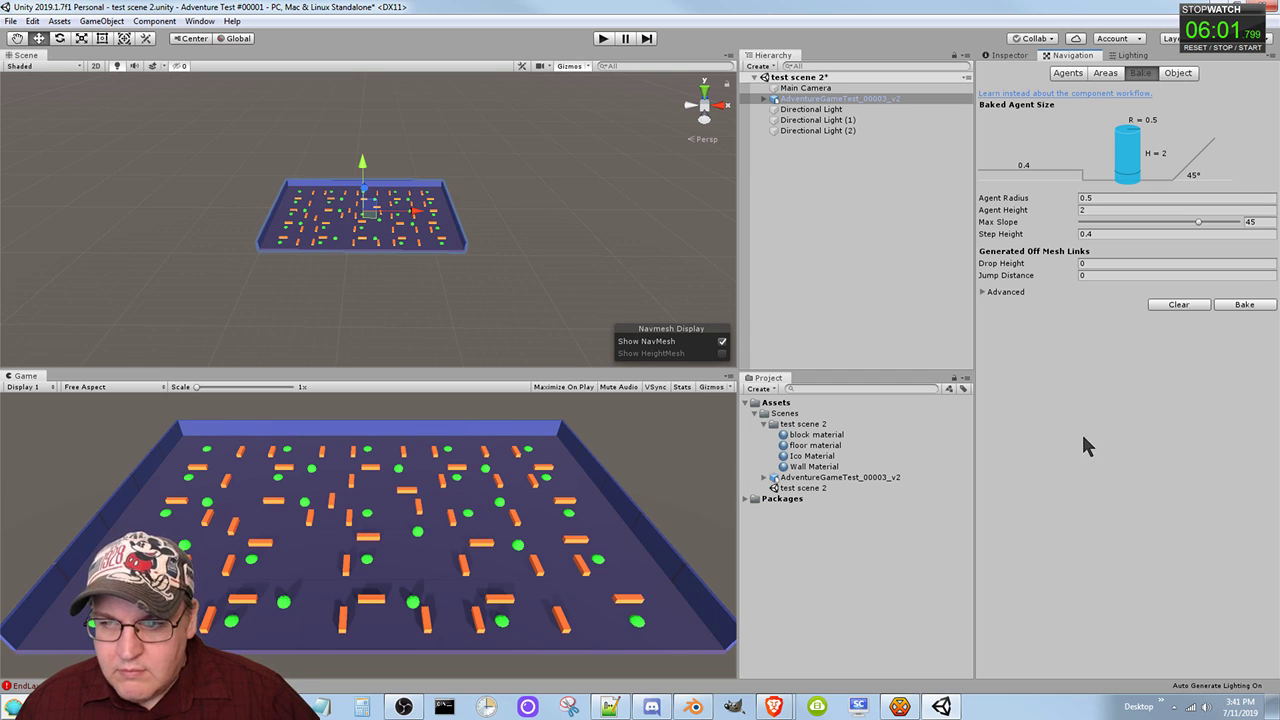
click(1236, 310)
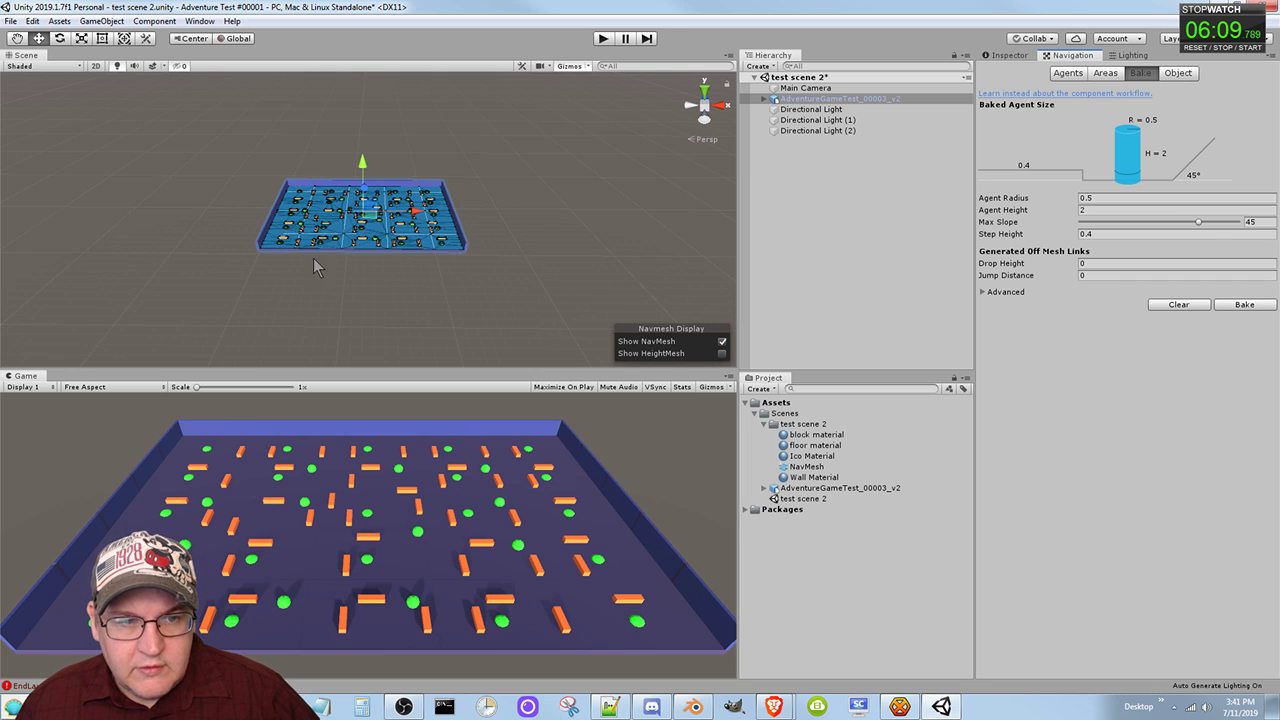
scroll(328, 298, up, 8)
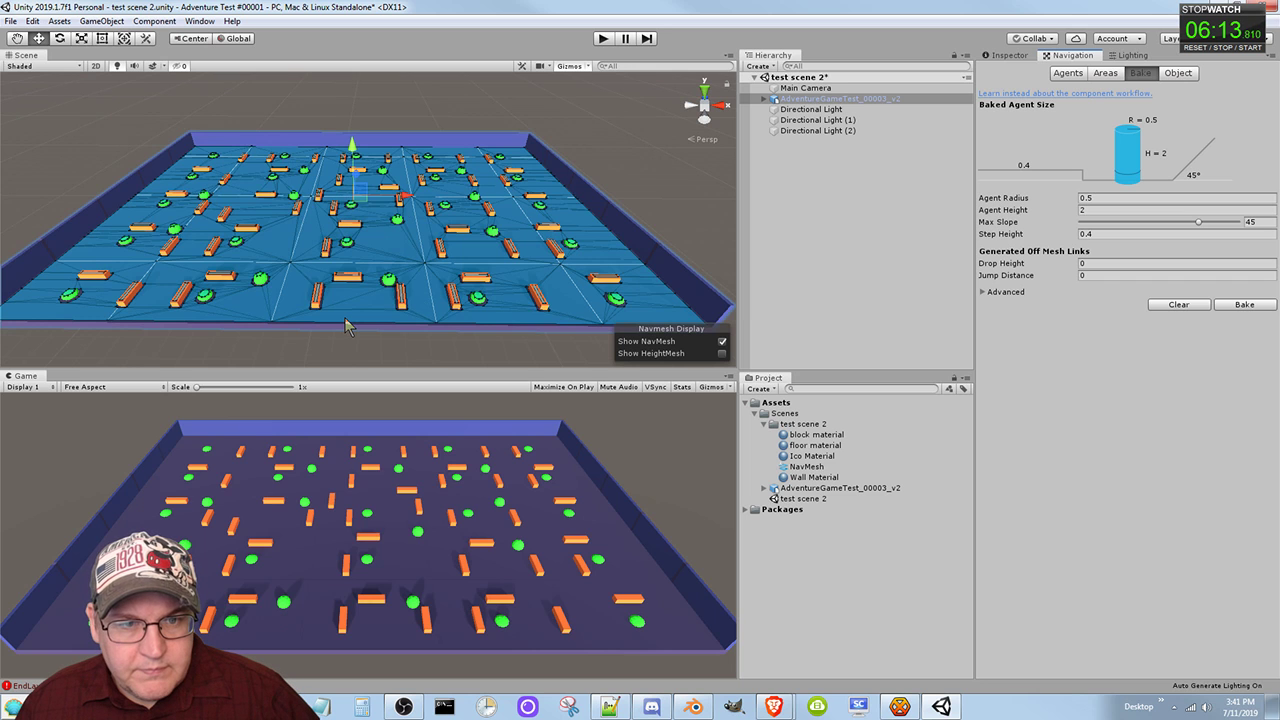
scroll(344, 317, up, 5)
scroll(346, 322, up, 5)
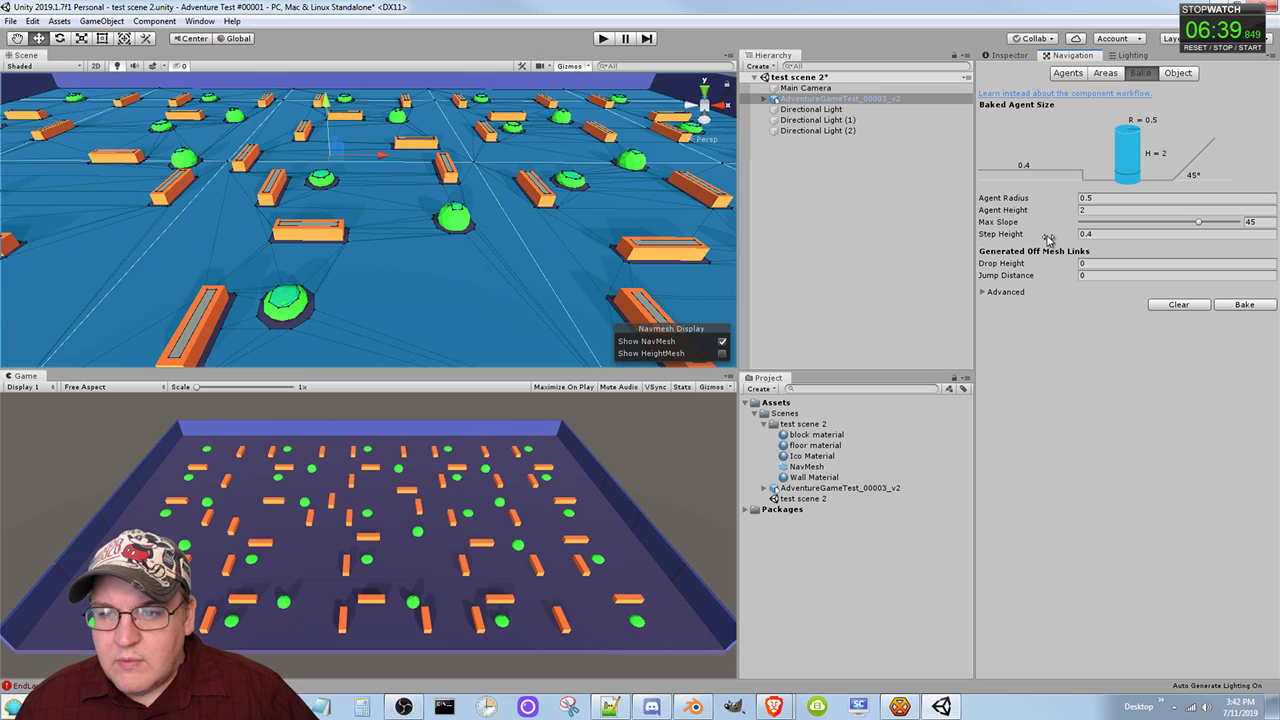
Rebake the navigation mesh with a step height of 1, and again with a step height of 1.99.
drag(1048, 239, 1066, 240)
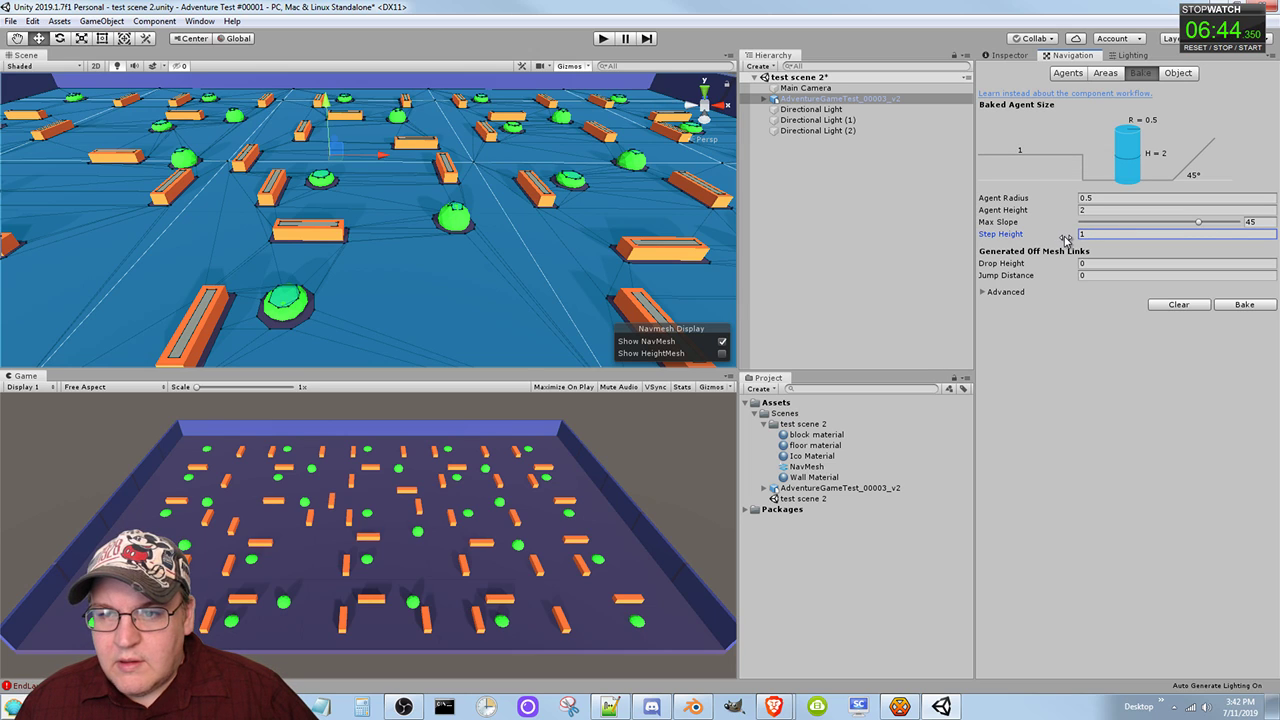
click(1240, 304)
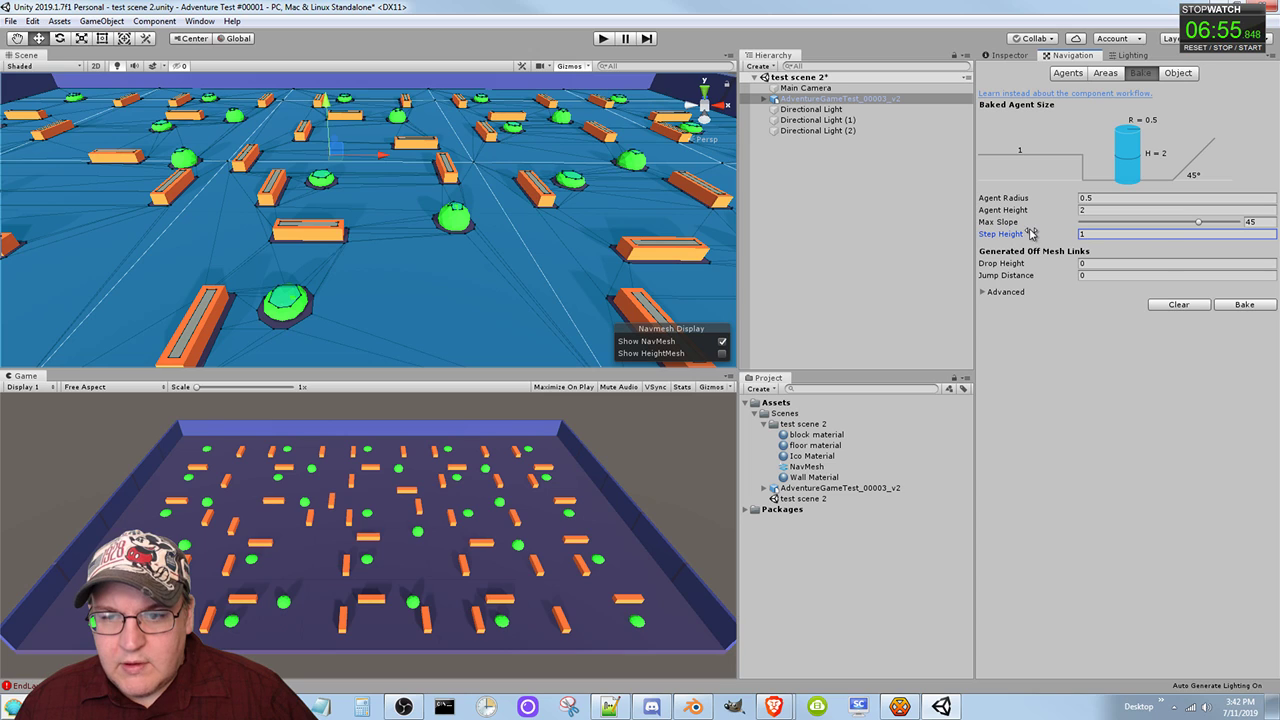
drag(1040, 238, 1060, 238)
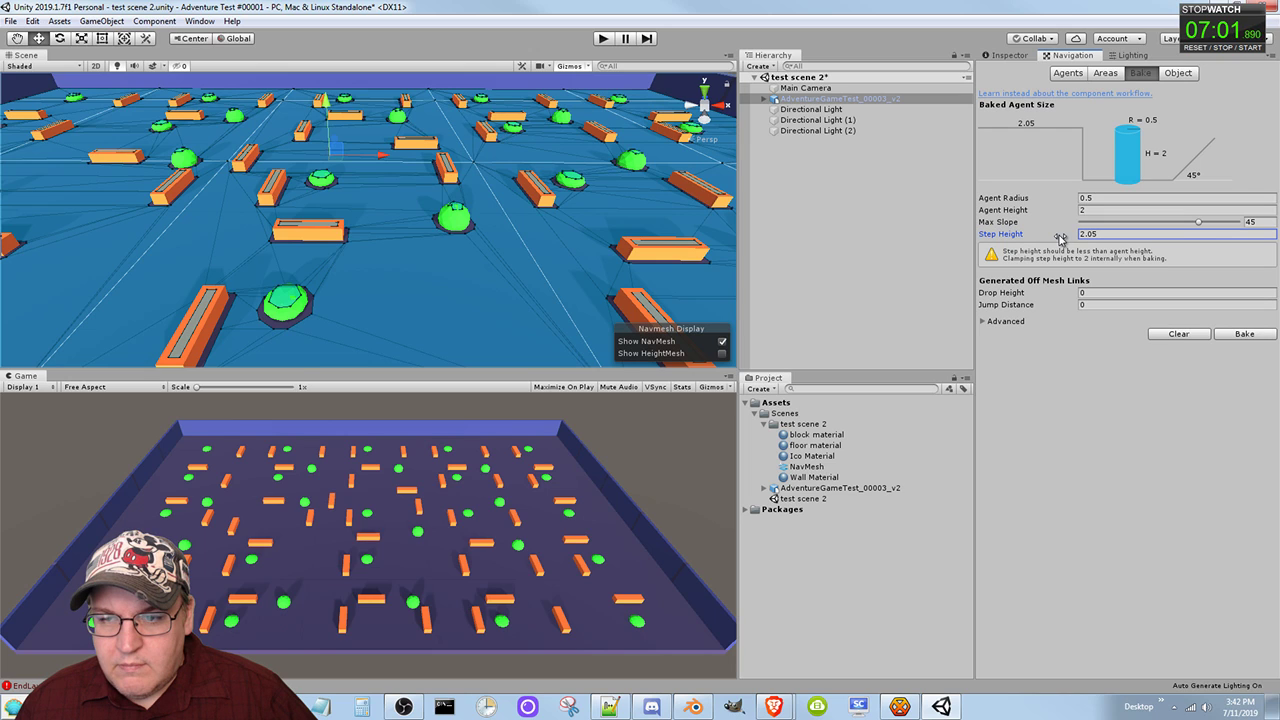
drag(1060, 238, 1057, 237)
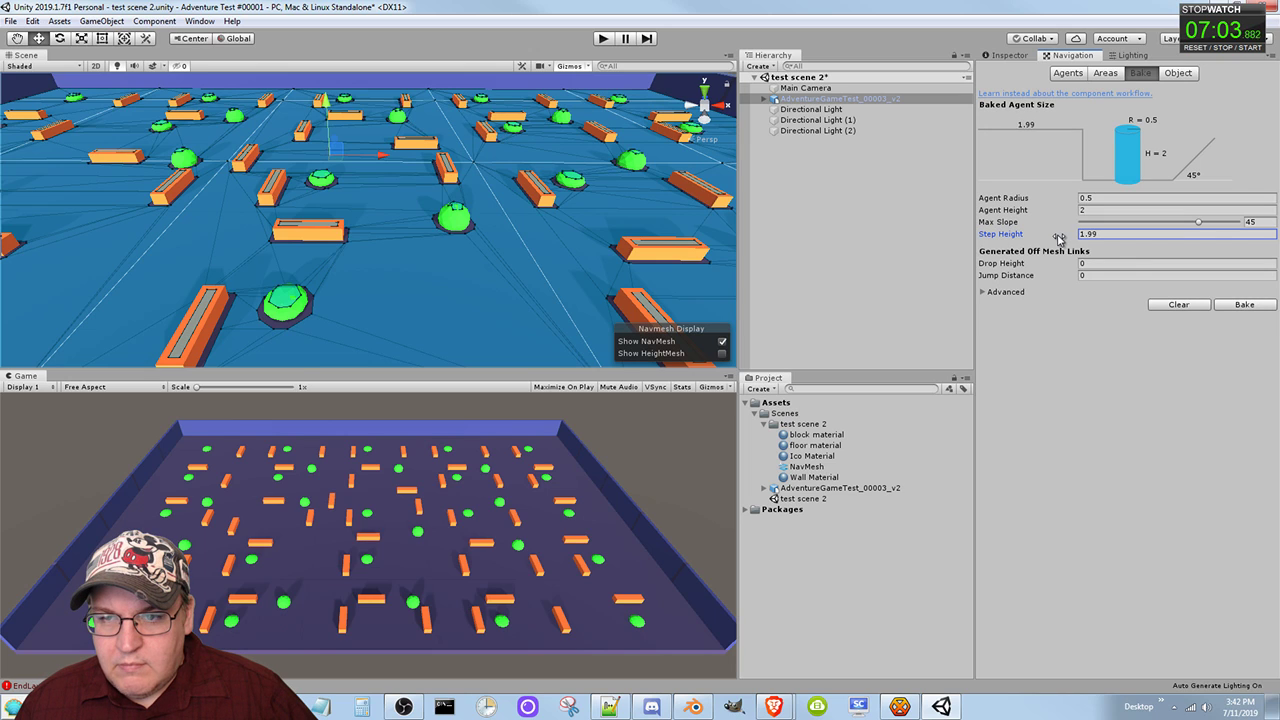
click(1245, 307)
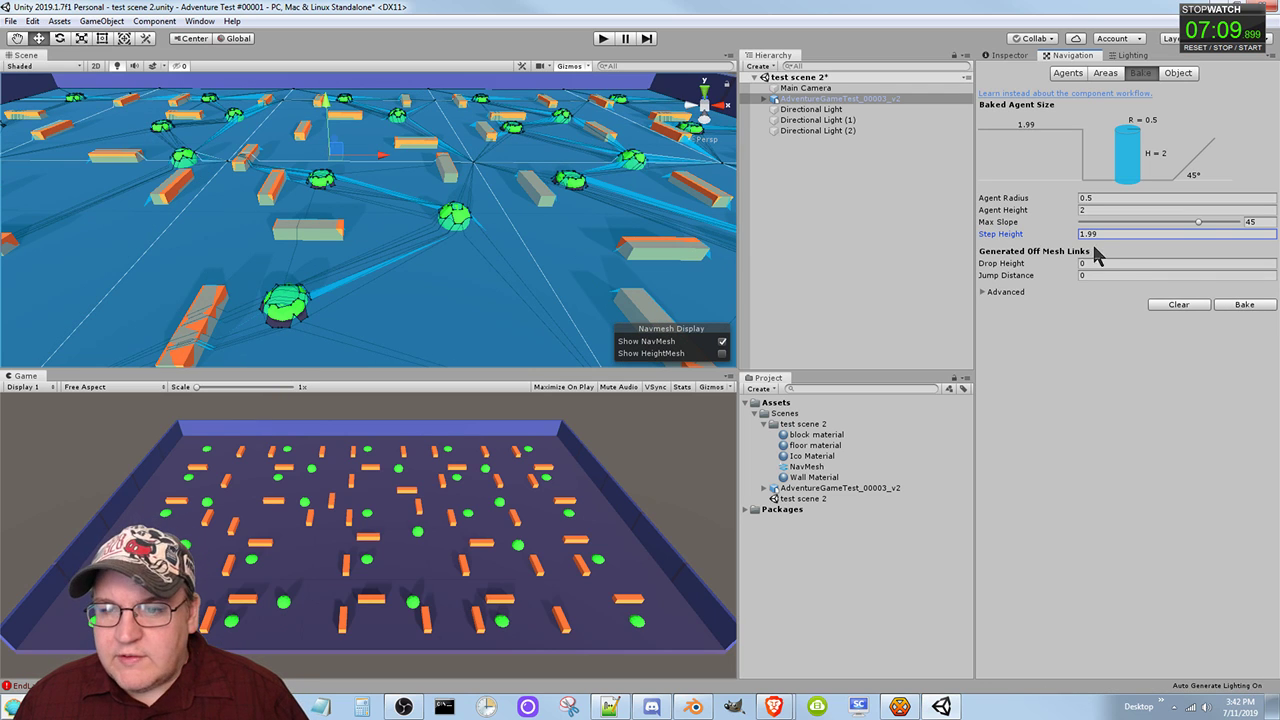
Rebake the navigation mesh with a step height of 0.06 and a max slope of 11.2.
drag(1045, 237, 1002, 235)
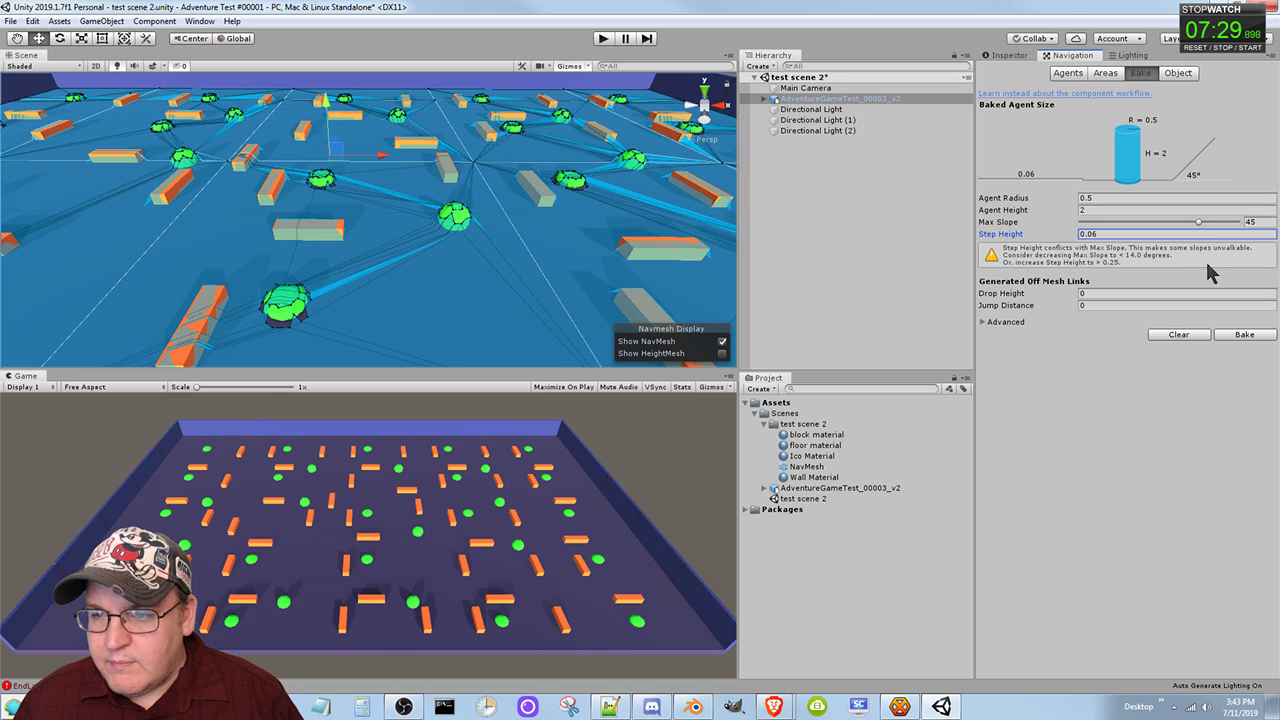
click(1199, 222)
drag(1199, 226, 1112, 230)
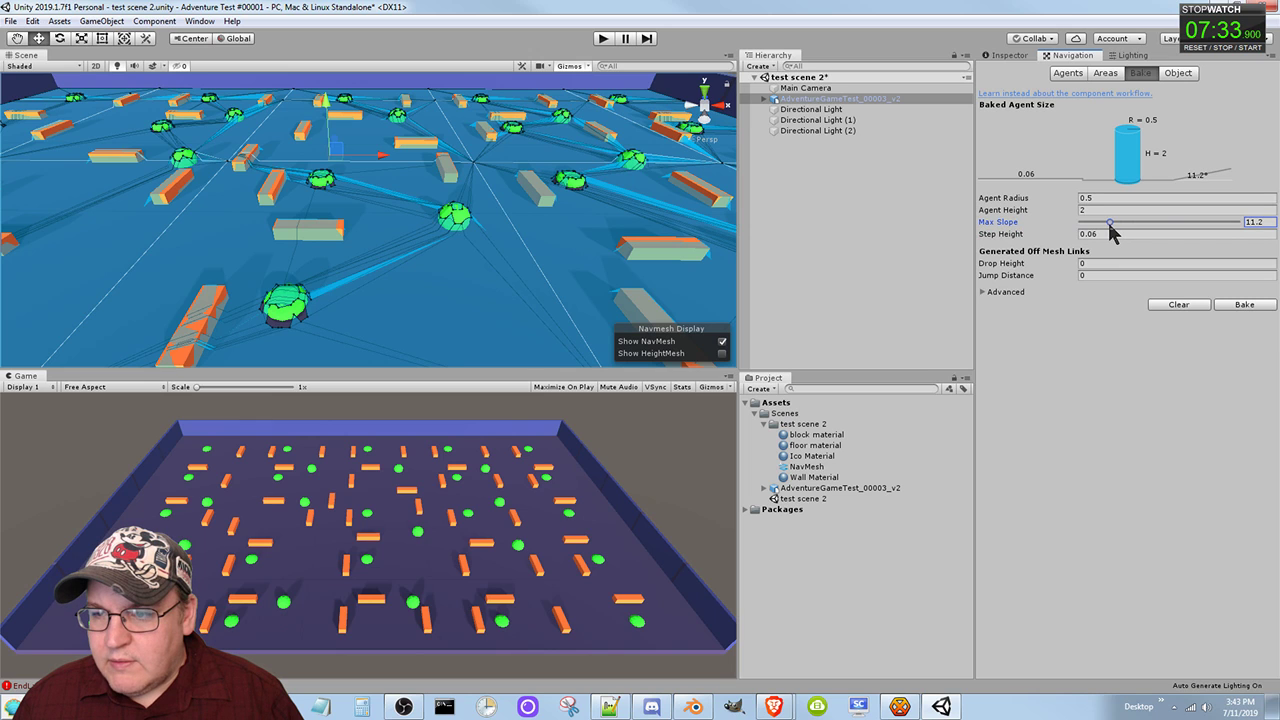
click(1240, 306)
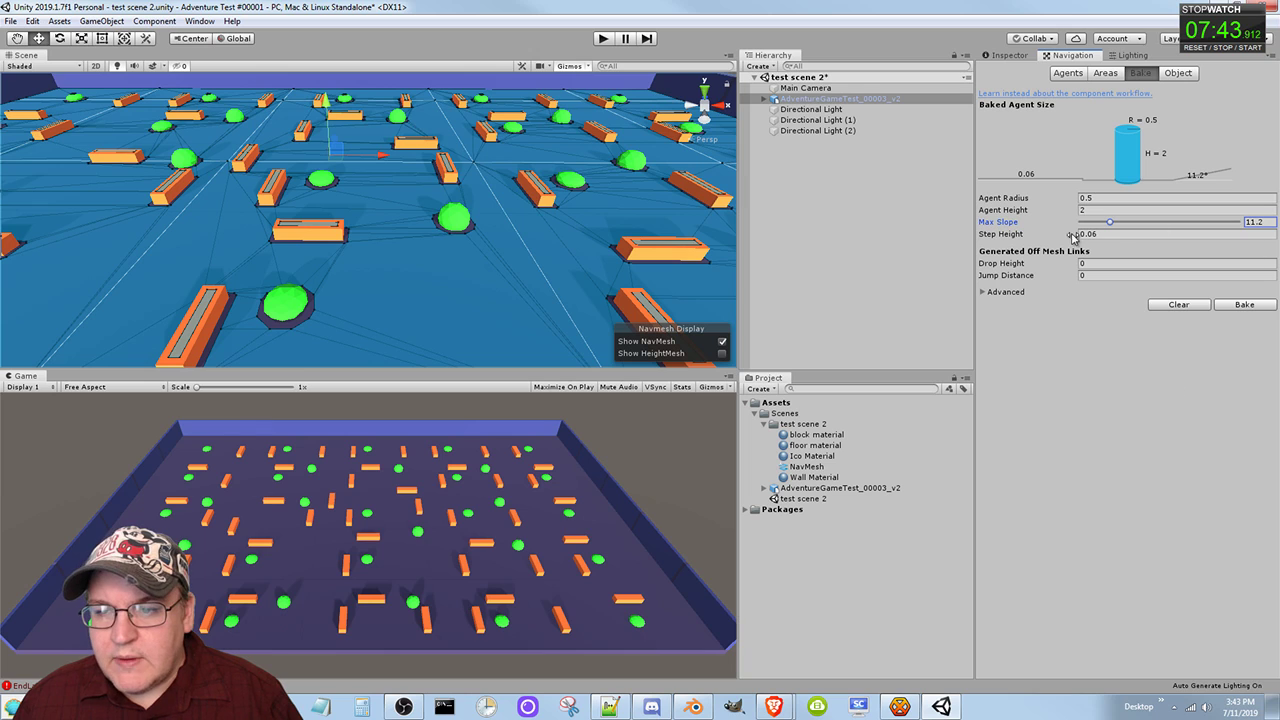
Rebake the navigation mesh with a max slope of 0 and look over the advanced bake settings.
drag(1110, 222, 1060, 228)
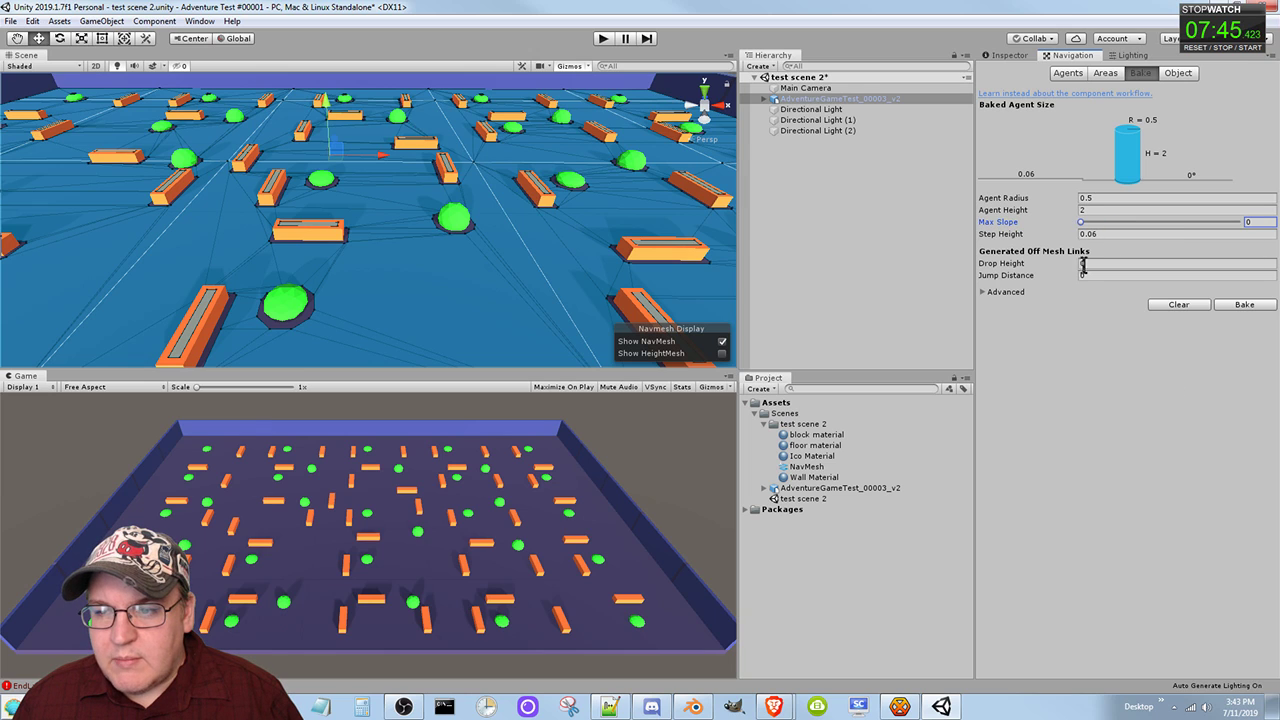
click(1243, 305)
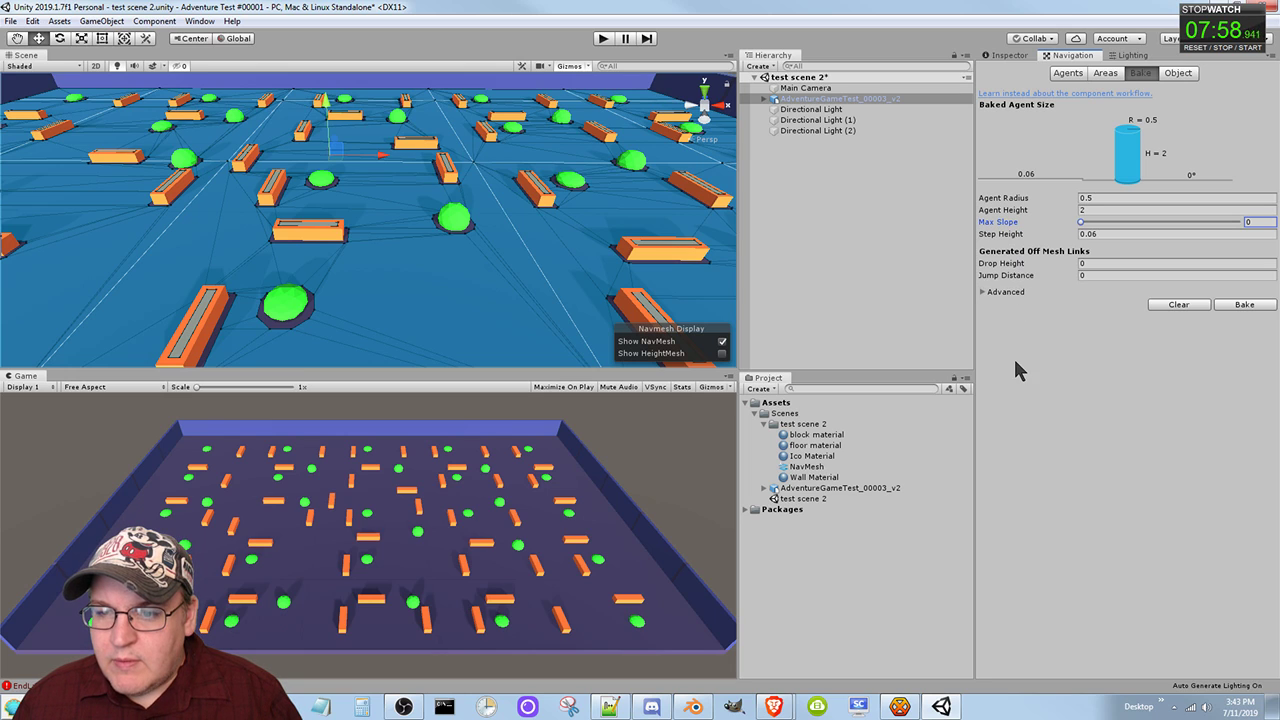
click(983, 292)
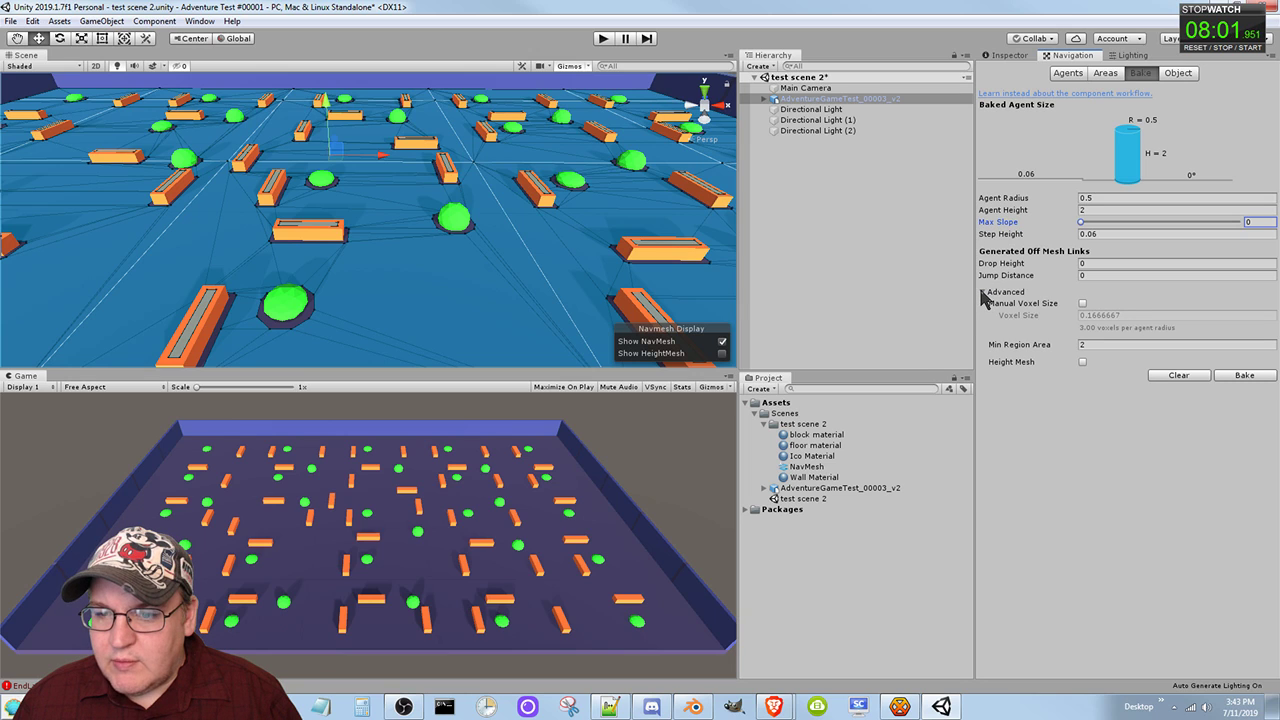
click(983, 293)
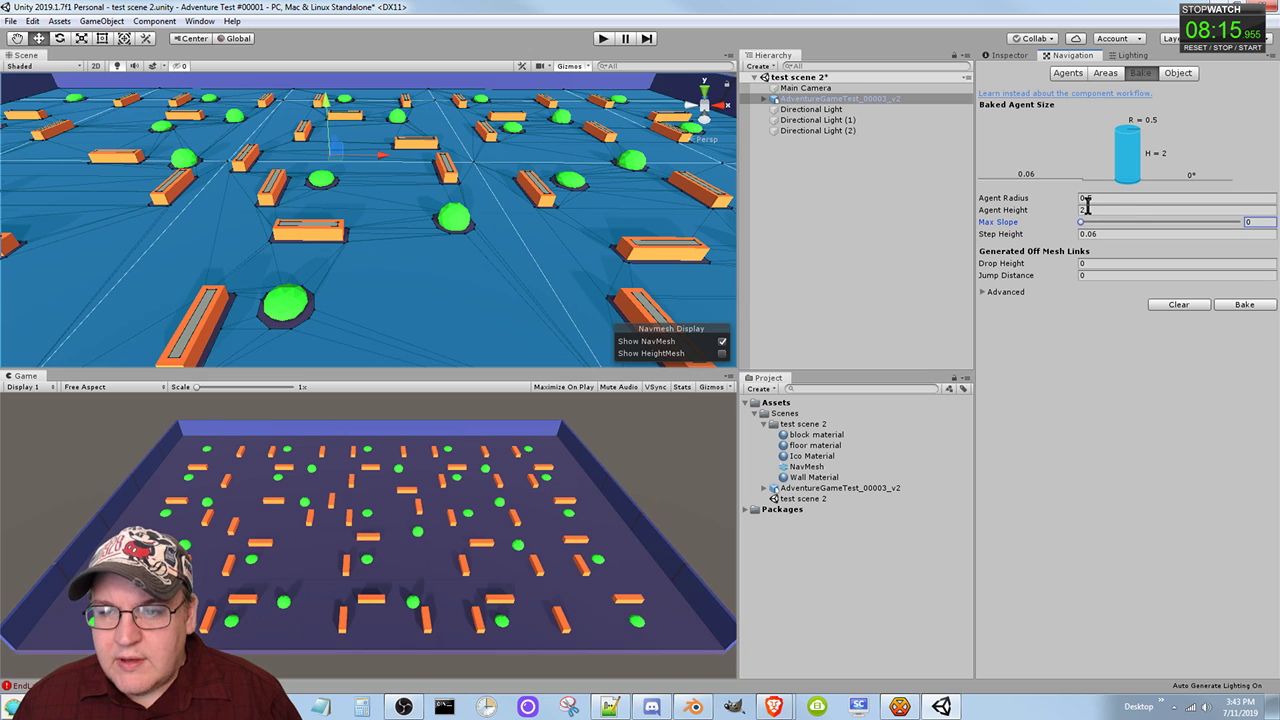
Rebake the navigation mesh with an agent radius of 1.05 and save the scene after inspecting the clearance around the obstacles.
drag(1048, 202, 1057, 200)
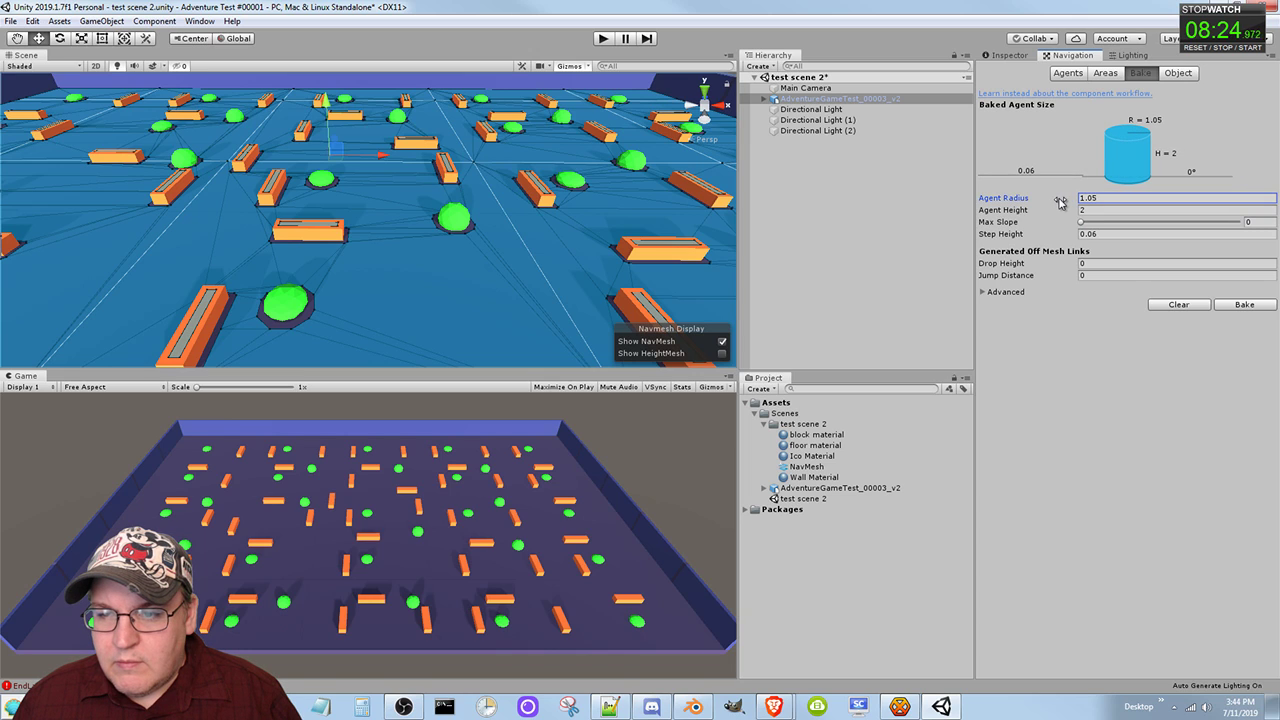
click(1248, 304)
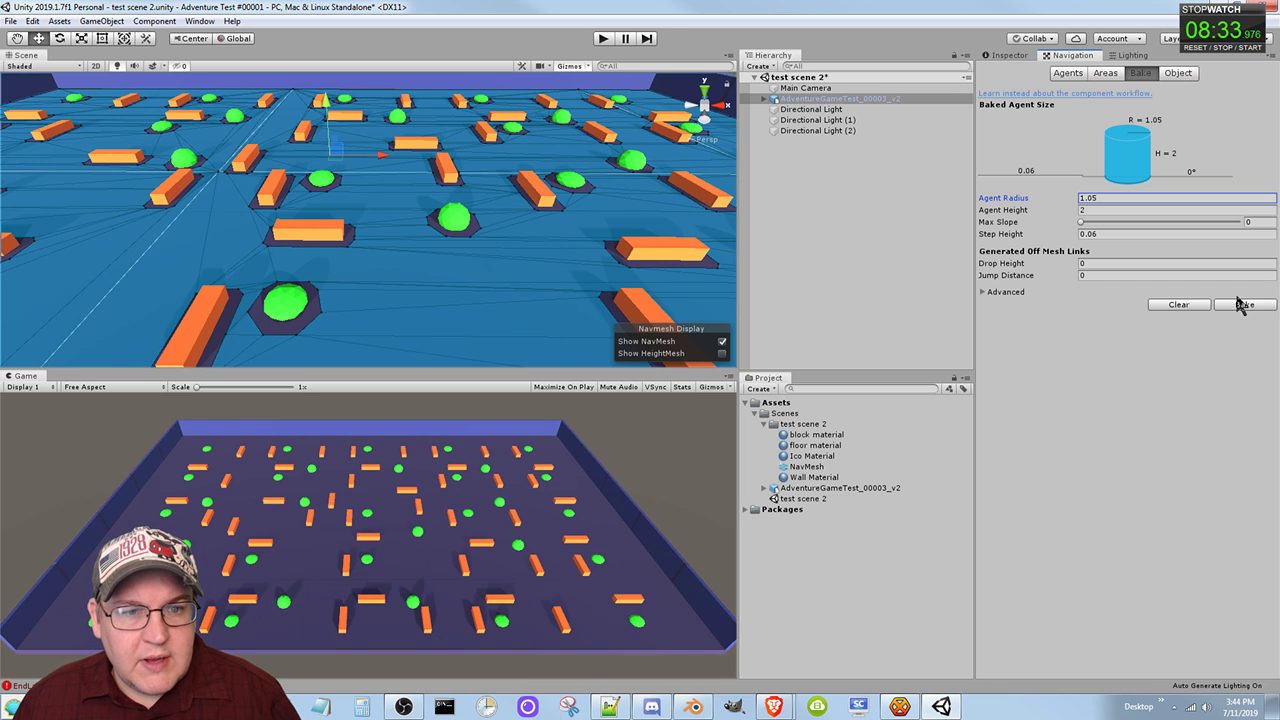
middle_drag(246, 267, 279, 243)
scroll(437, 240, up, 10)
scroll(280, 245, down, 8)
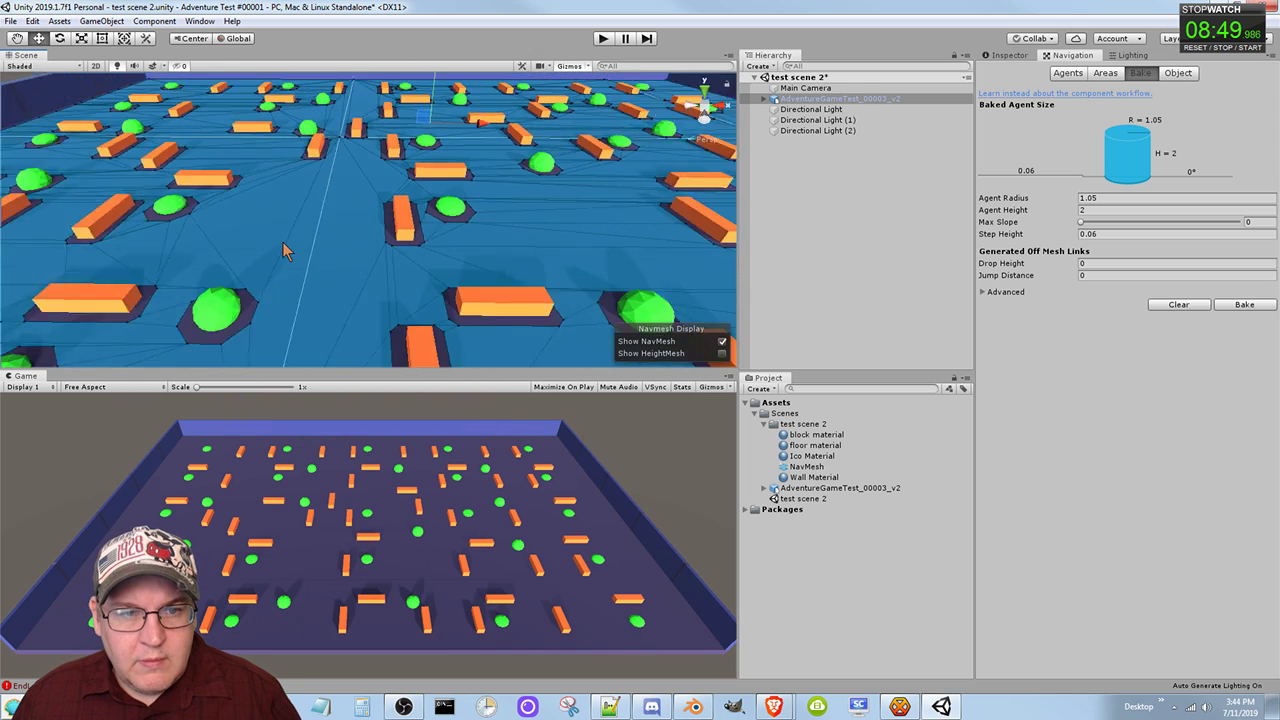
scroll(284, 250, up, 3)
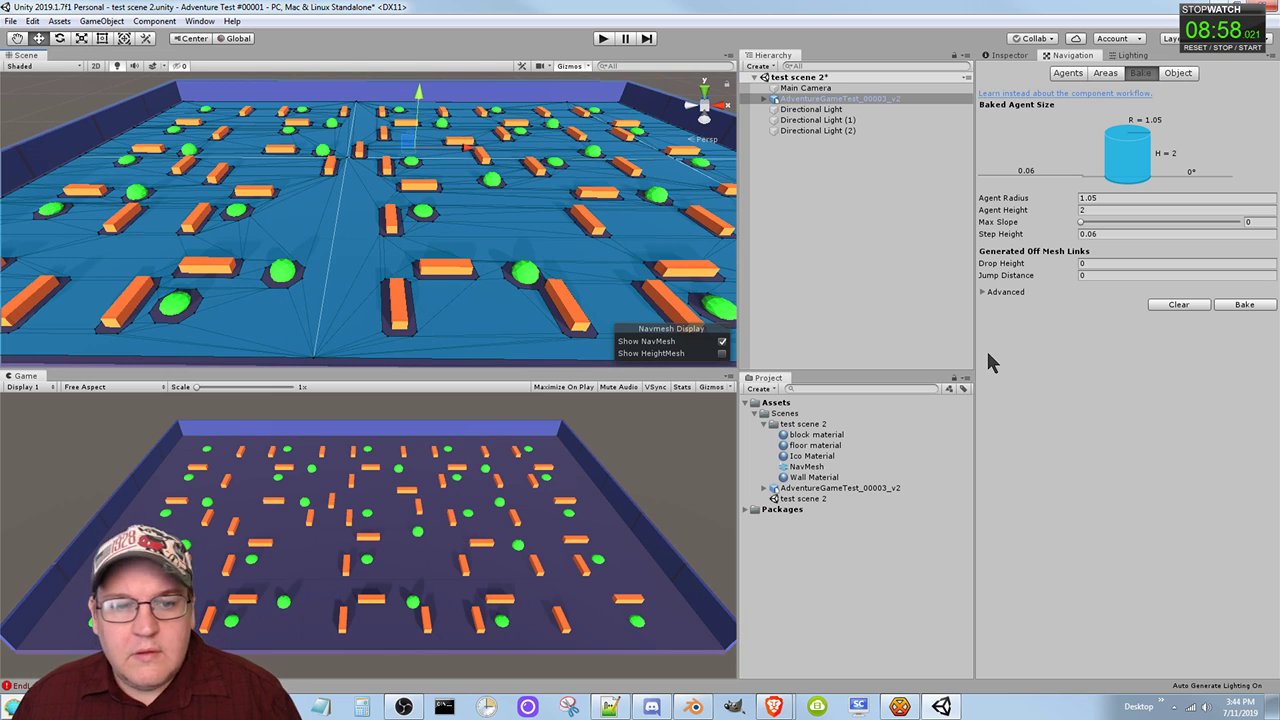
key(ctrl+s)
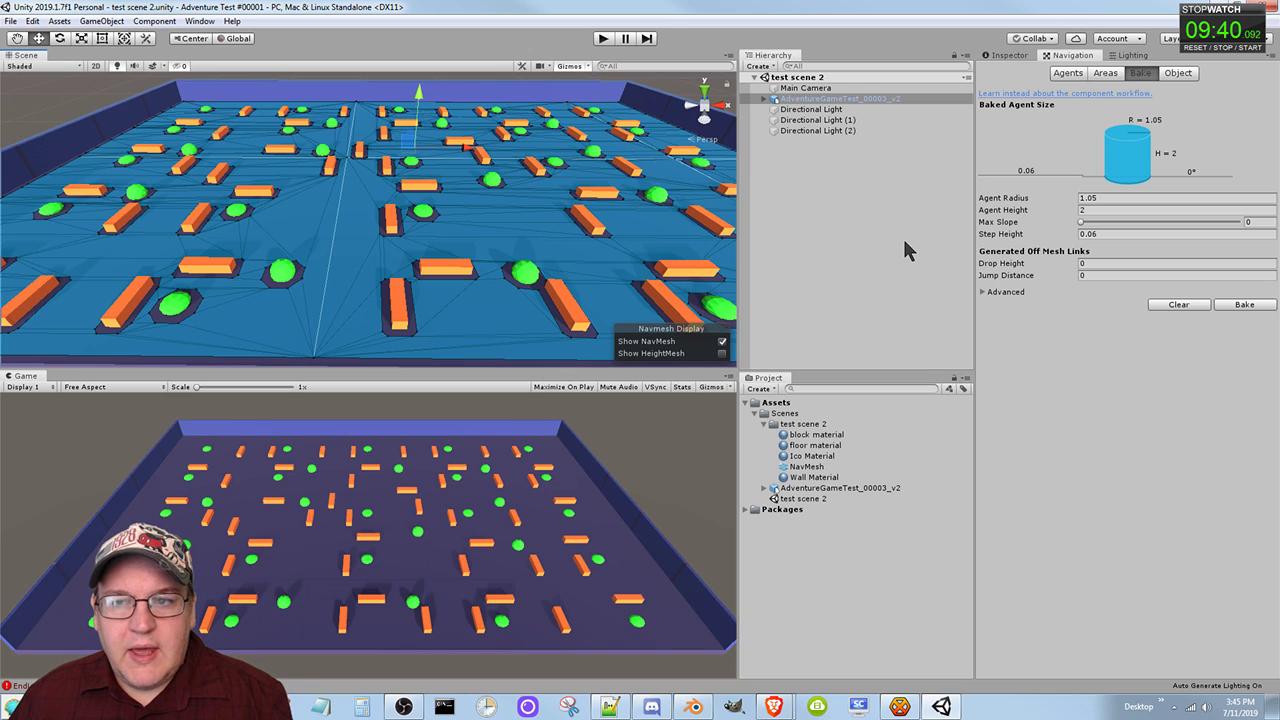
Add a 3D cube object to the scene.
click(1018, 57)
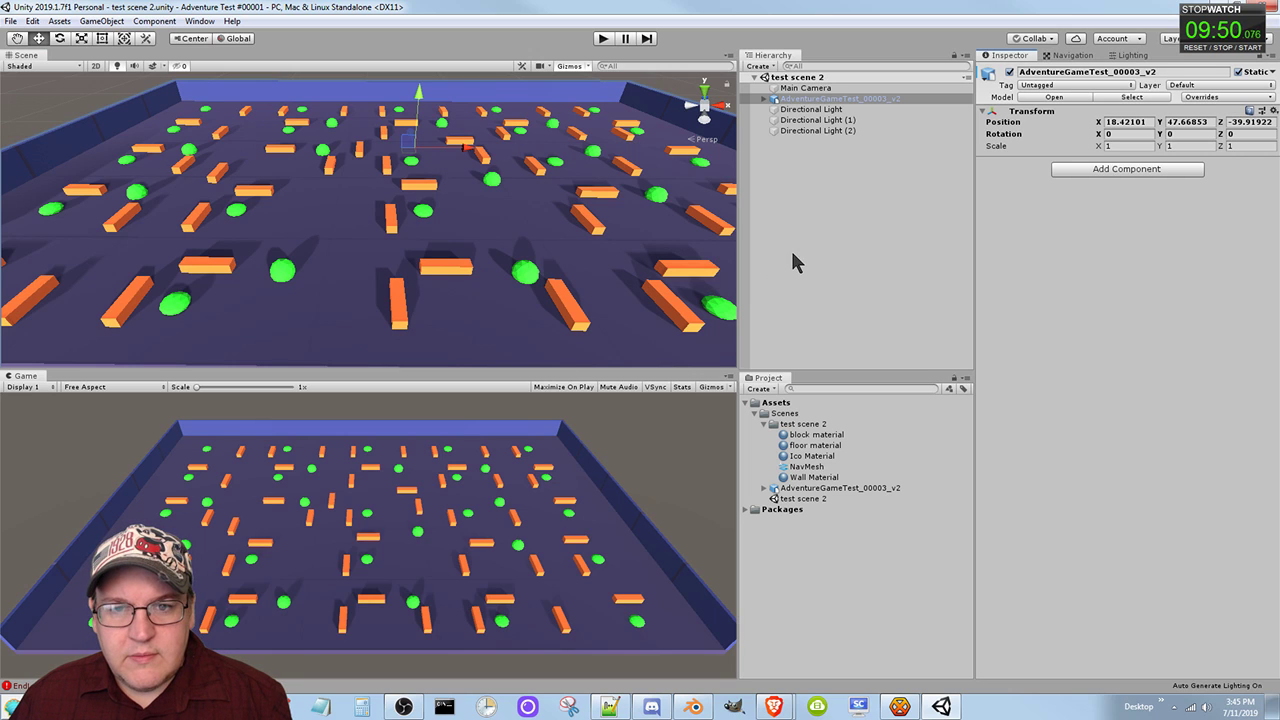
click(763, 67)
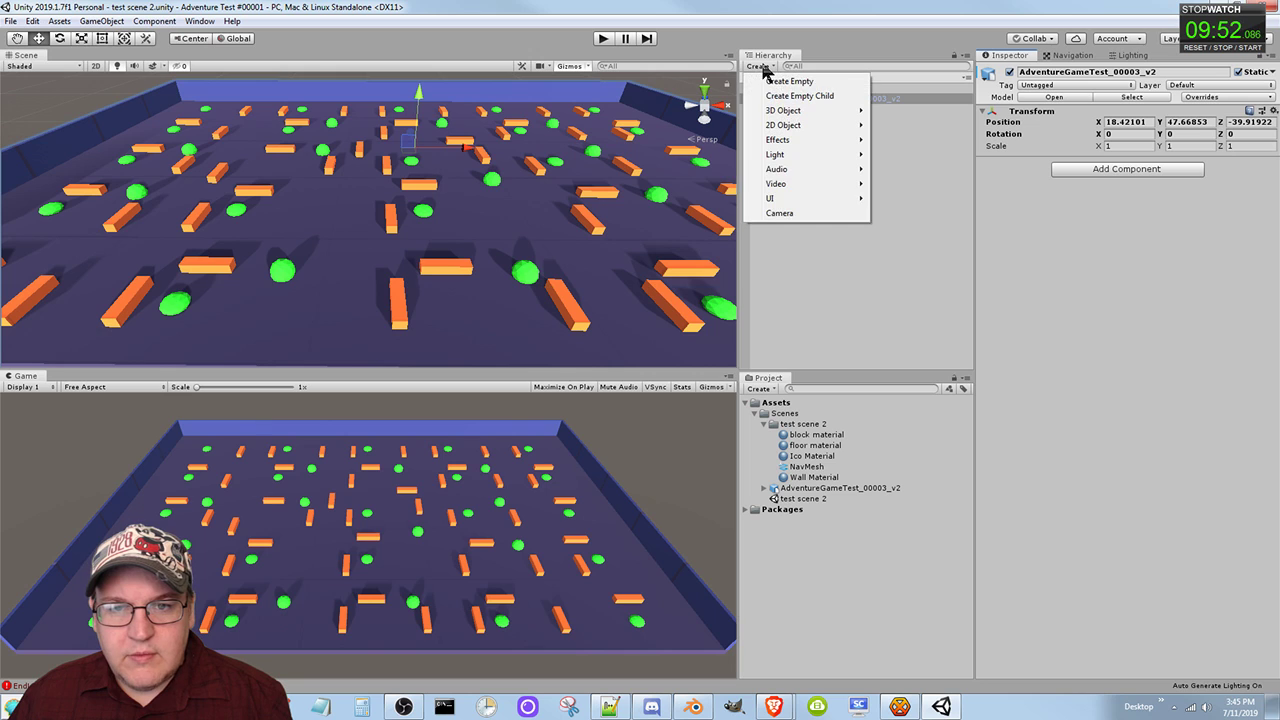
mouse_move(803, 116)
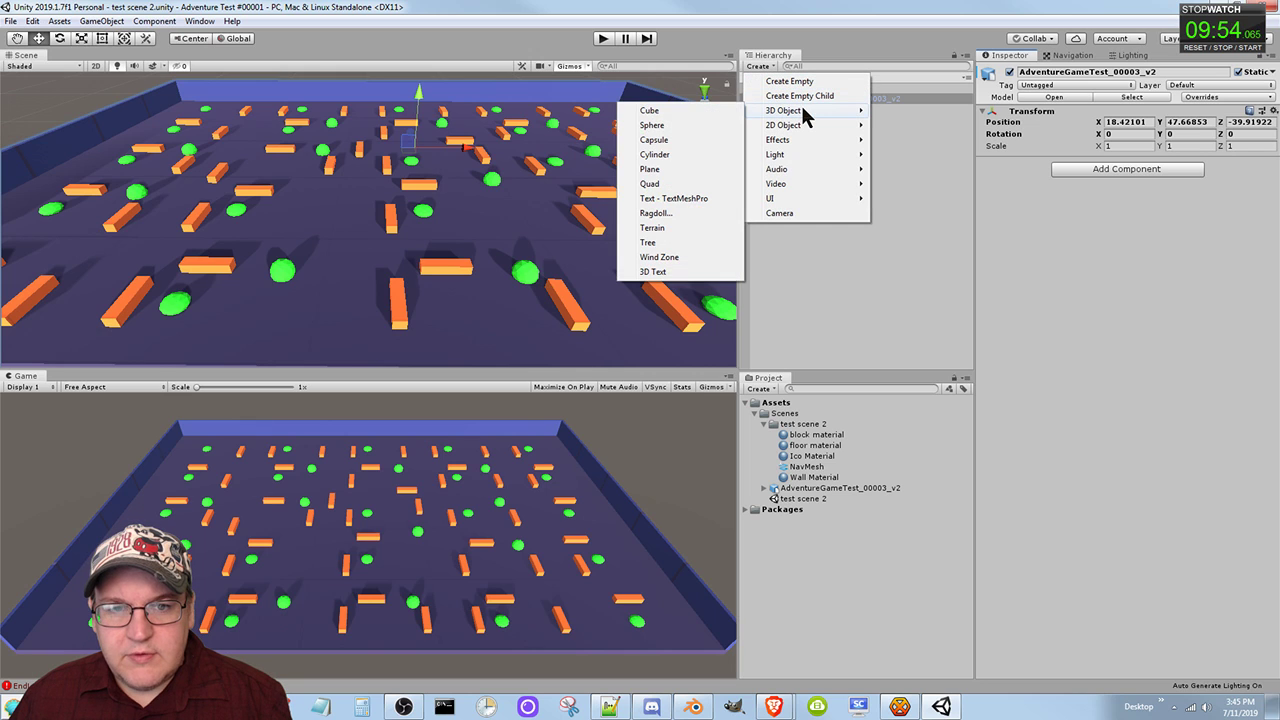
click(727, 110)
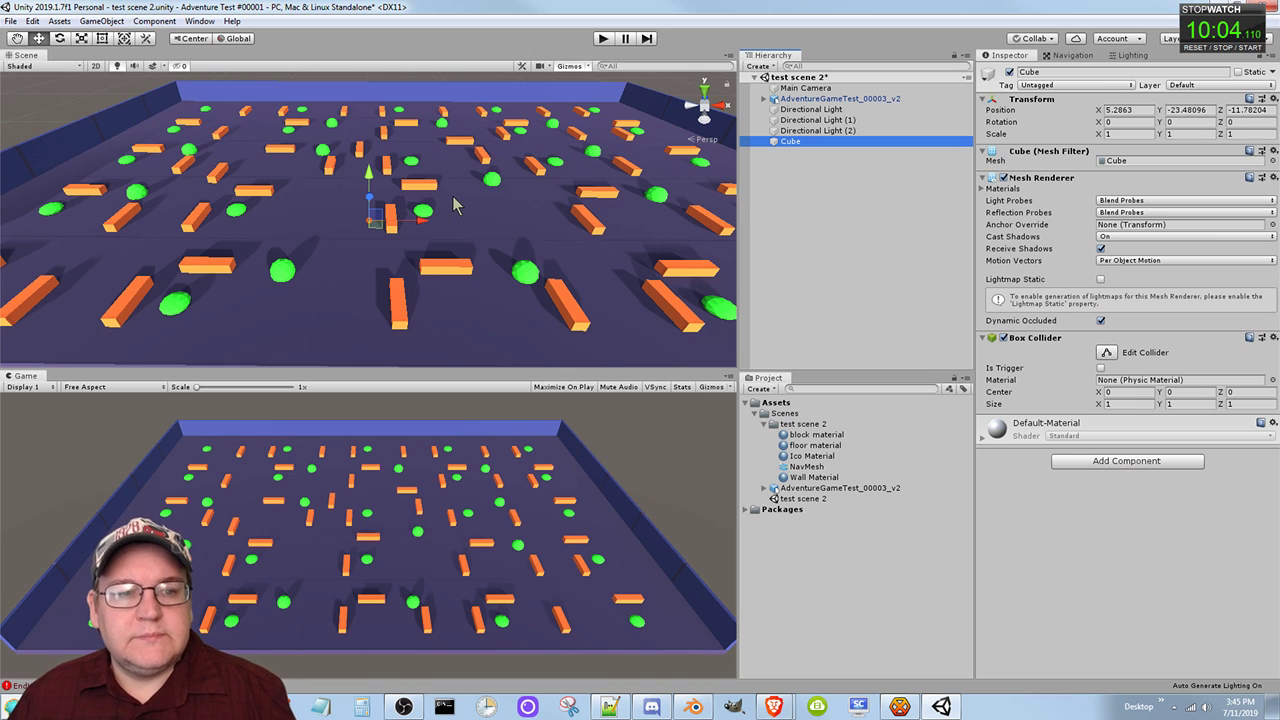
Raise the cube vertically toward the board's surface, to a Y position of about 1.1.
drag(369, 180, 383, 127)
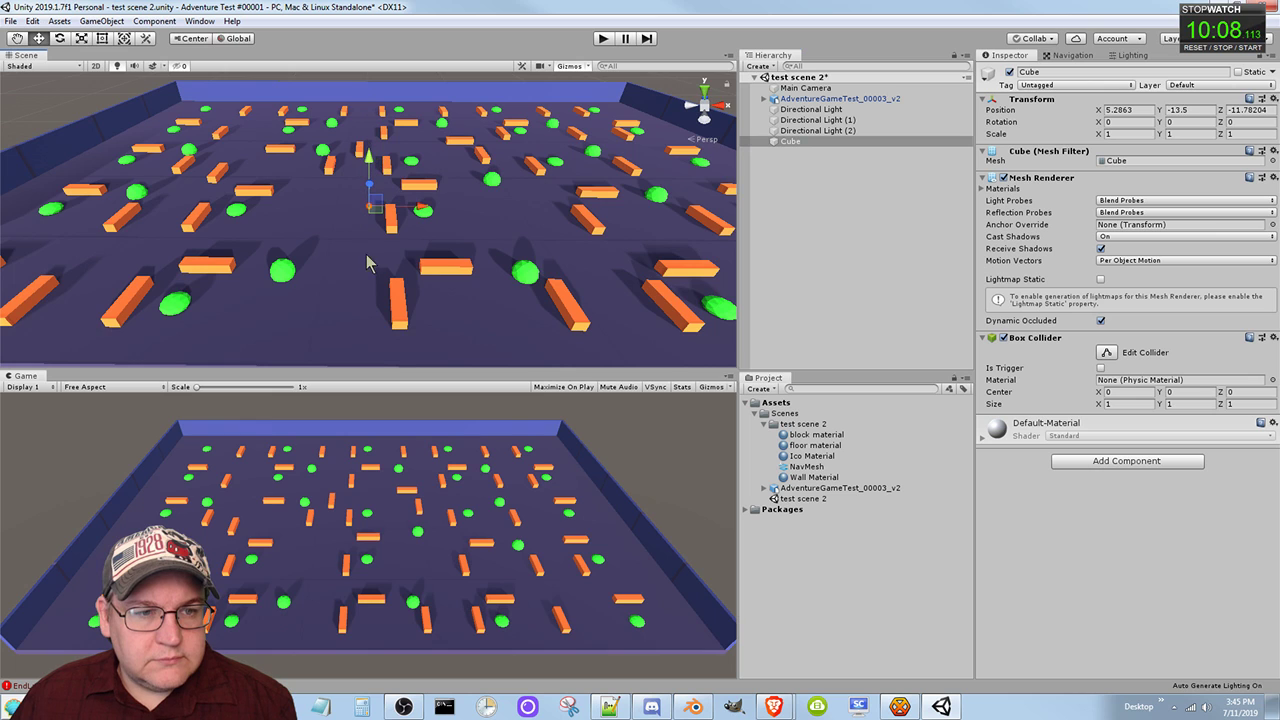
scroll(378, 245, up, 3)
scroll(376, 240, up, 5)
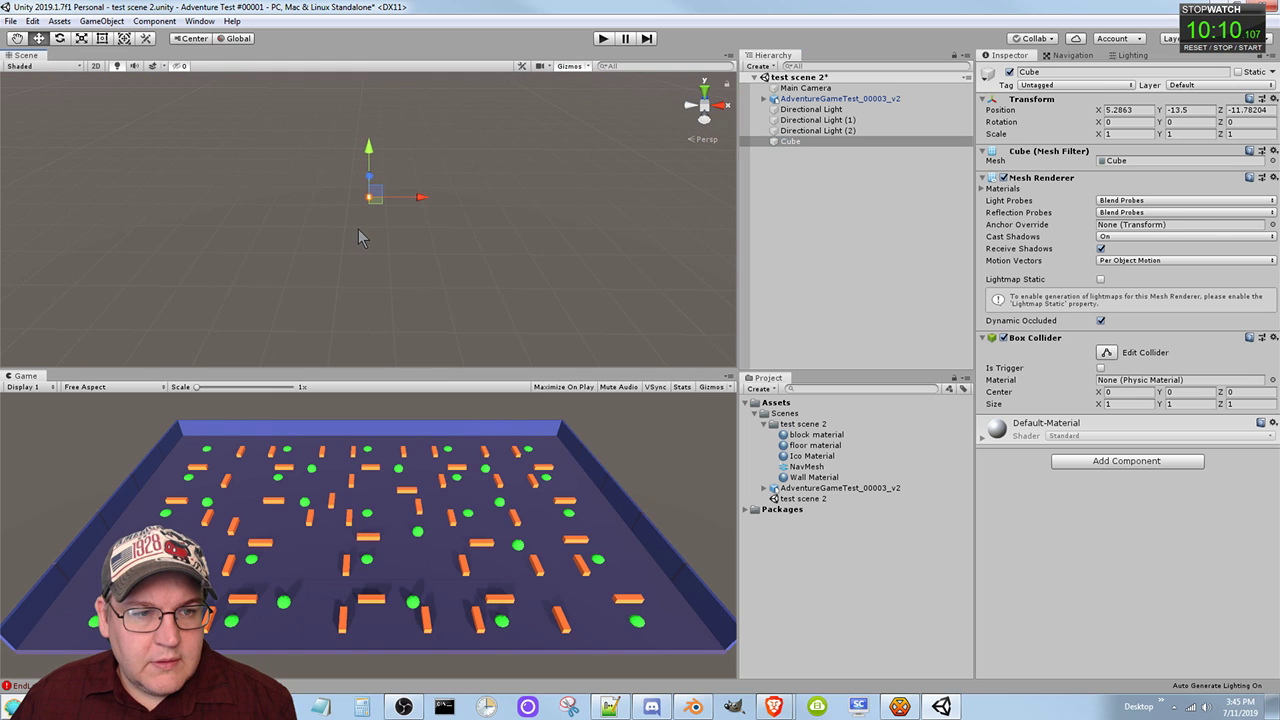
scroll(356, 233, up, 5)
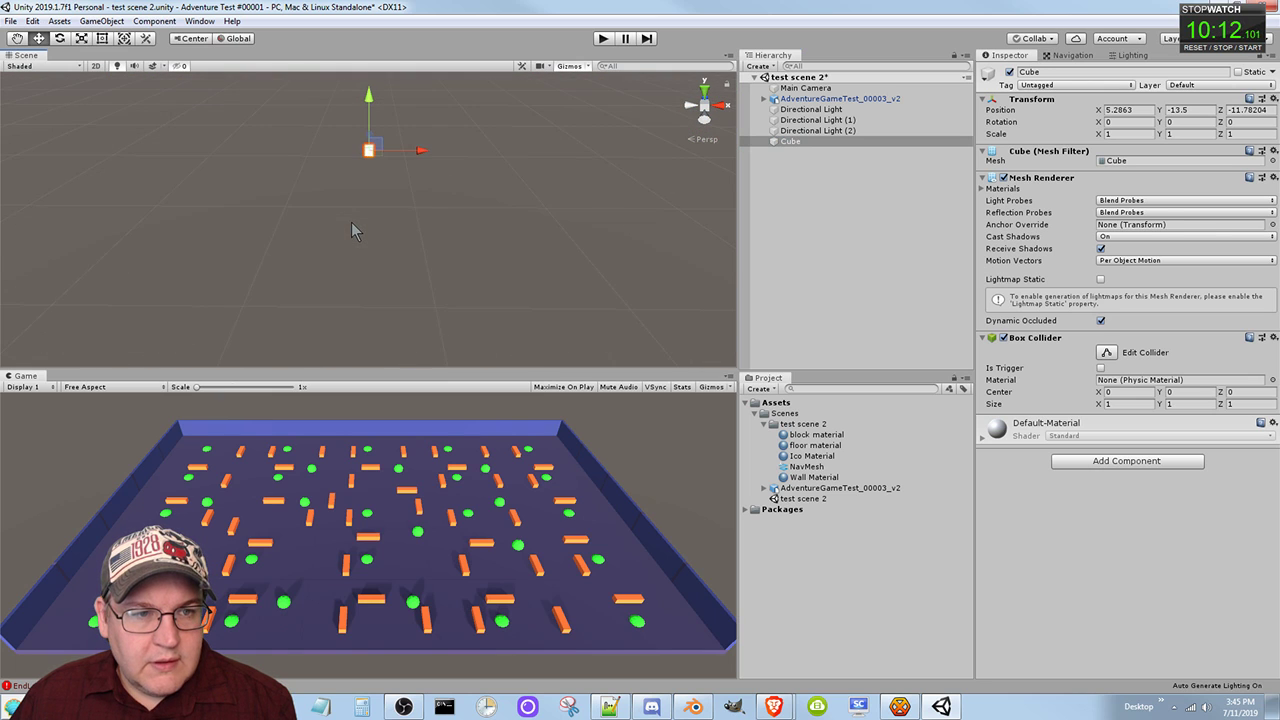
scroll(342, 227, down, 5)
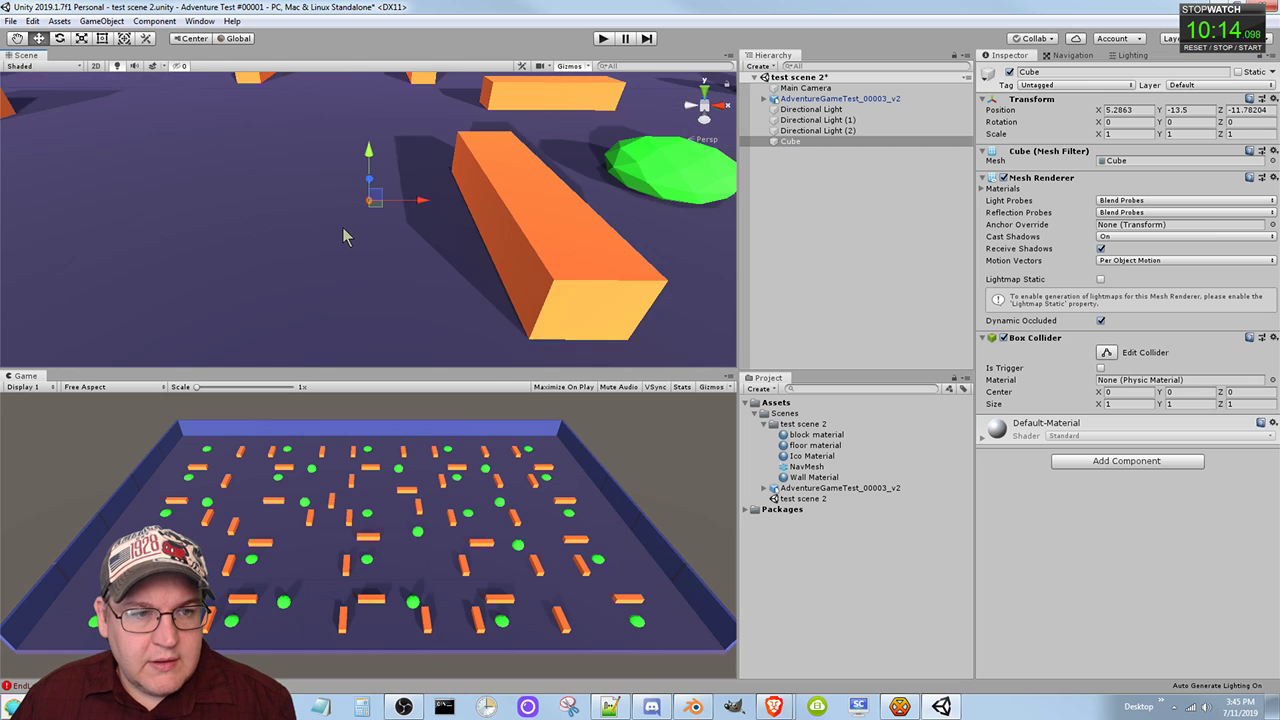
scroll(342, 234, down, 3)
scroll(344, 236, up, 5)
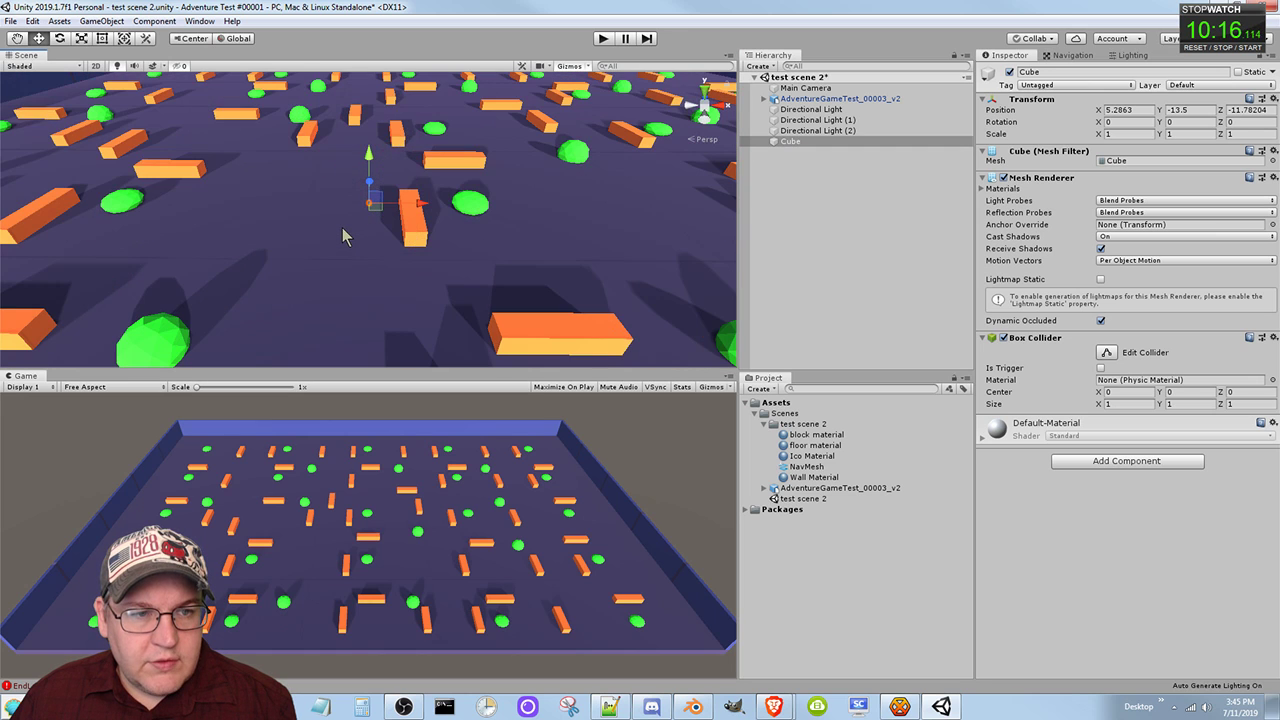
drag(370, 160, 380, 135)
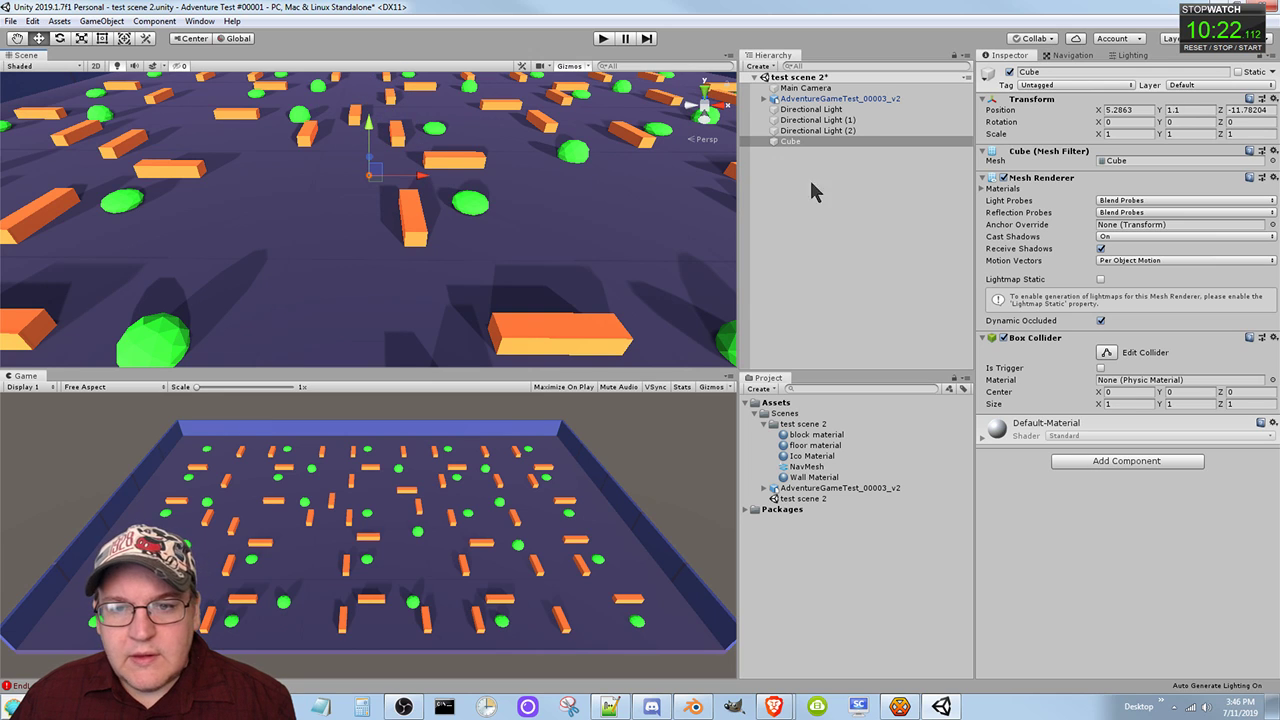
Set the position of the AdventureGameTest_00003_v2 board to 0 on X, Y and Z.
click(846, 99)
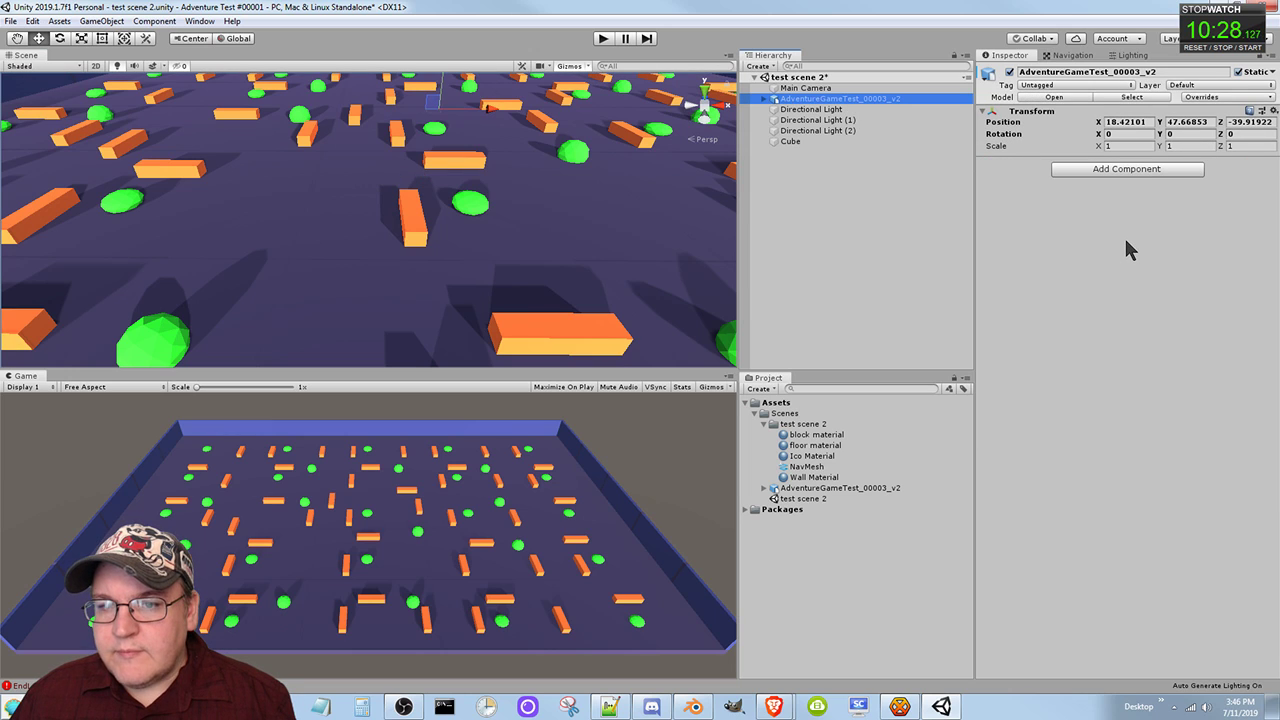
click(1147, 121)
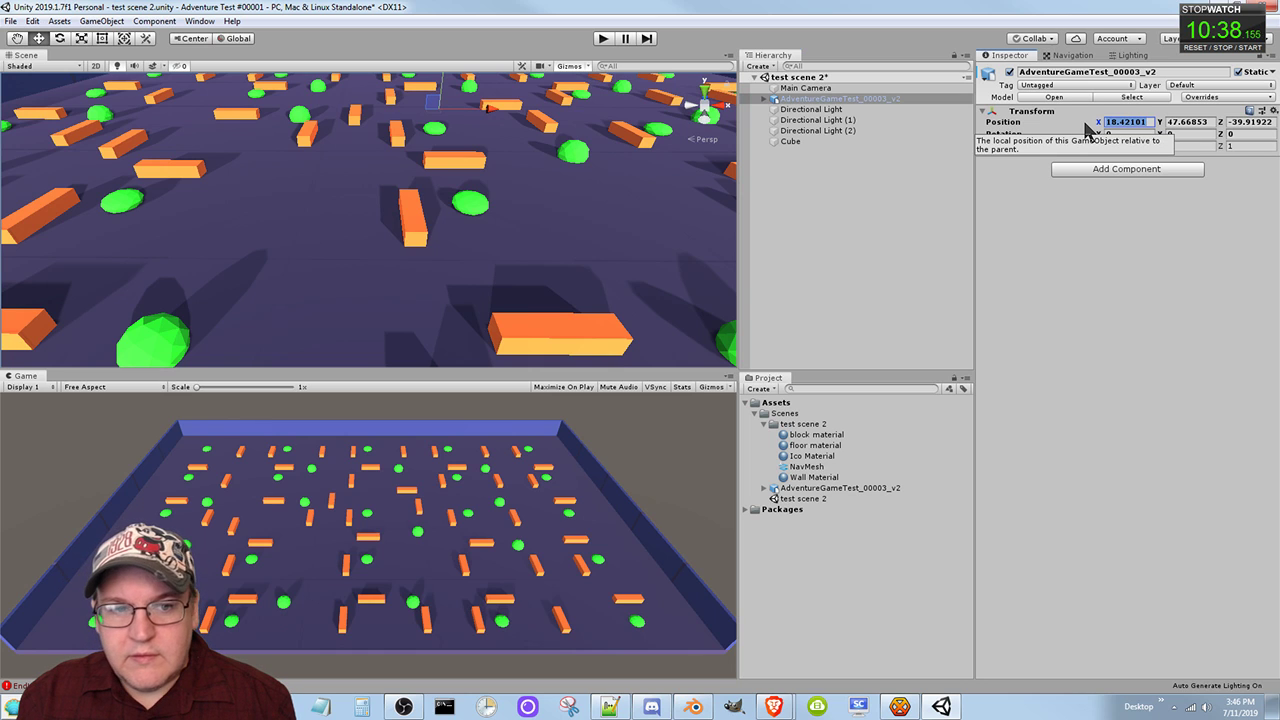
text(0)
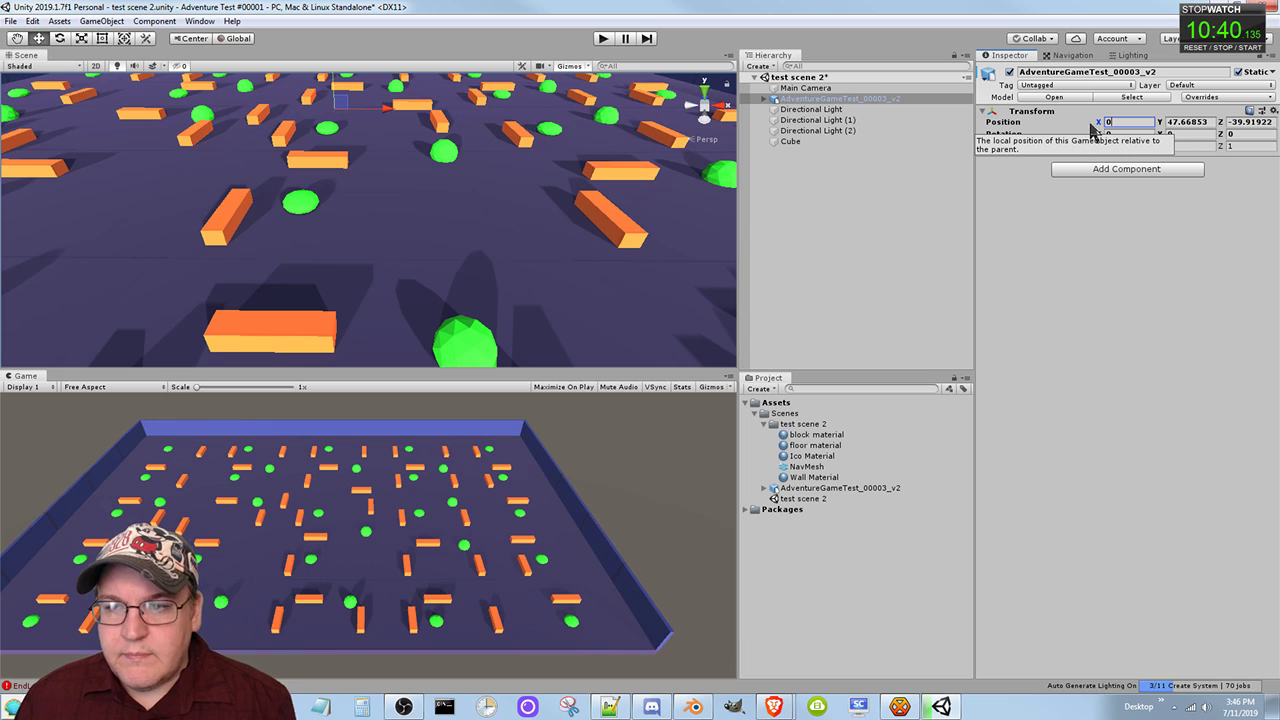
click(1197, 122)
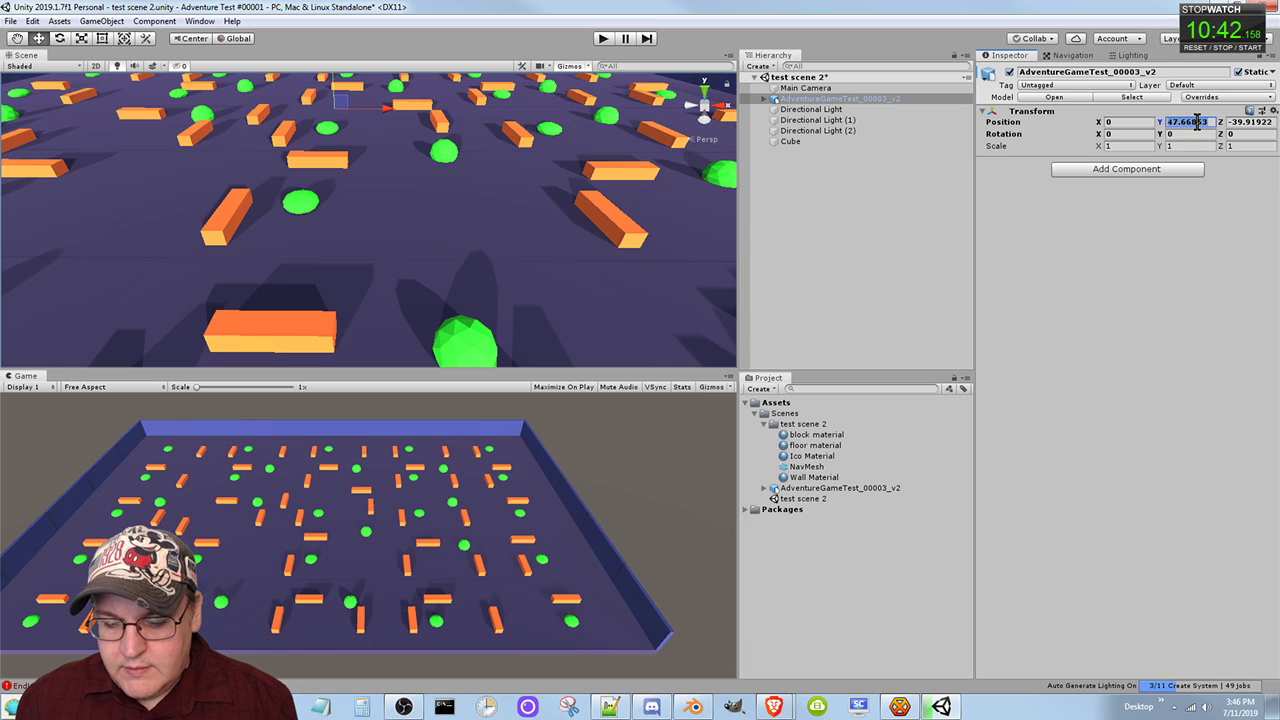
text(0)
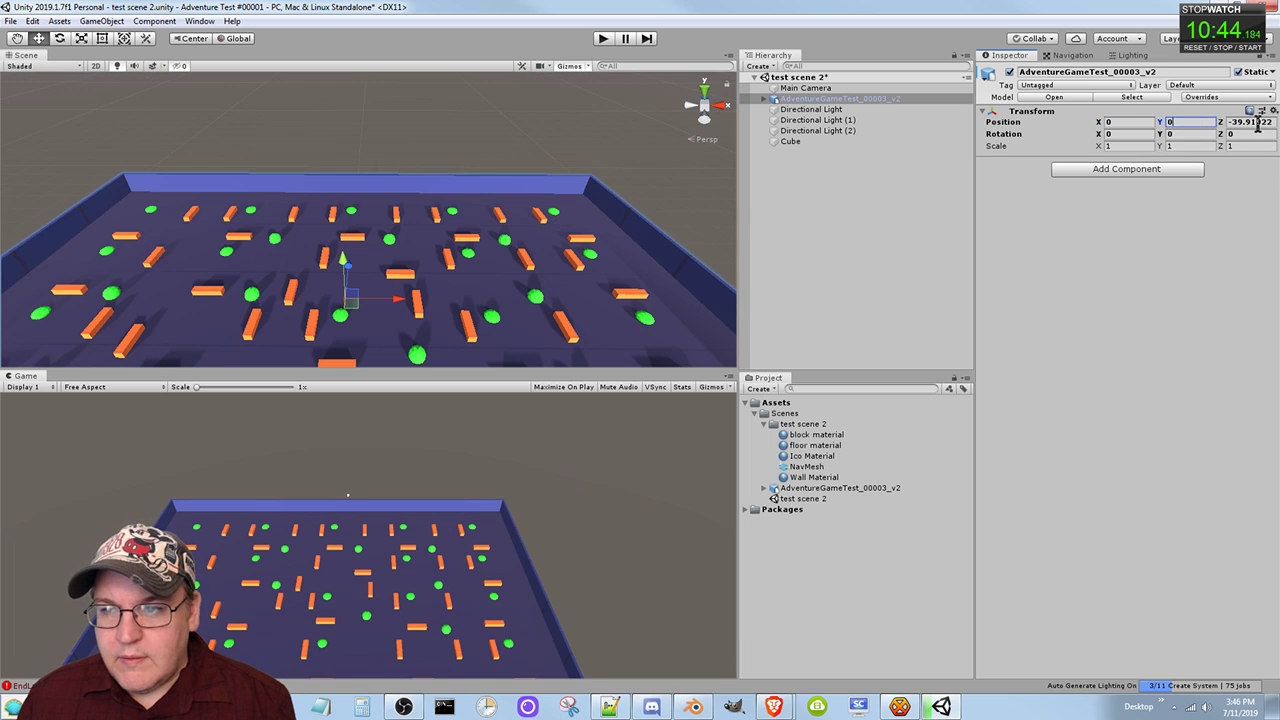
click(1240, 122)
text(0)
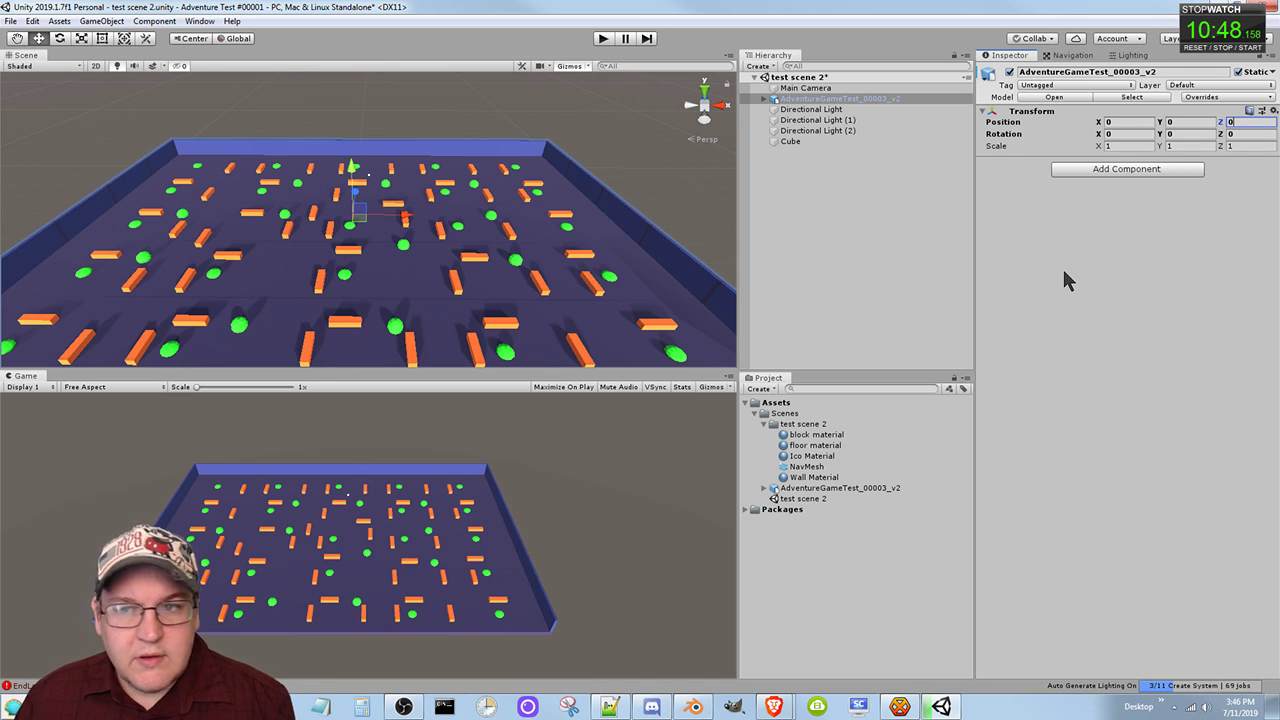
Move the cube above the middle of the board, to about 4.8 on Y and -48.3 on Z.
click(795, 141)
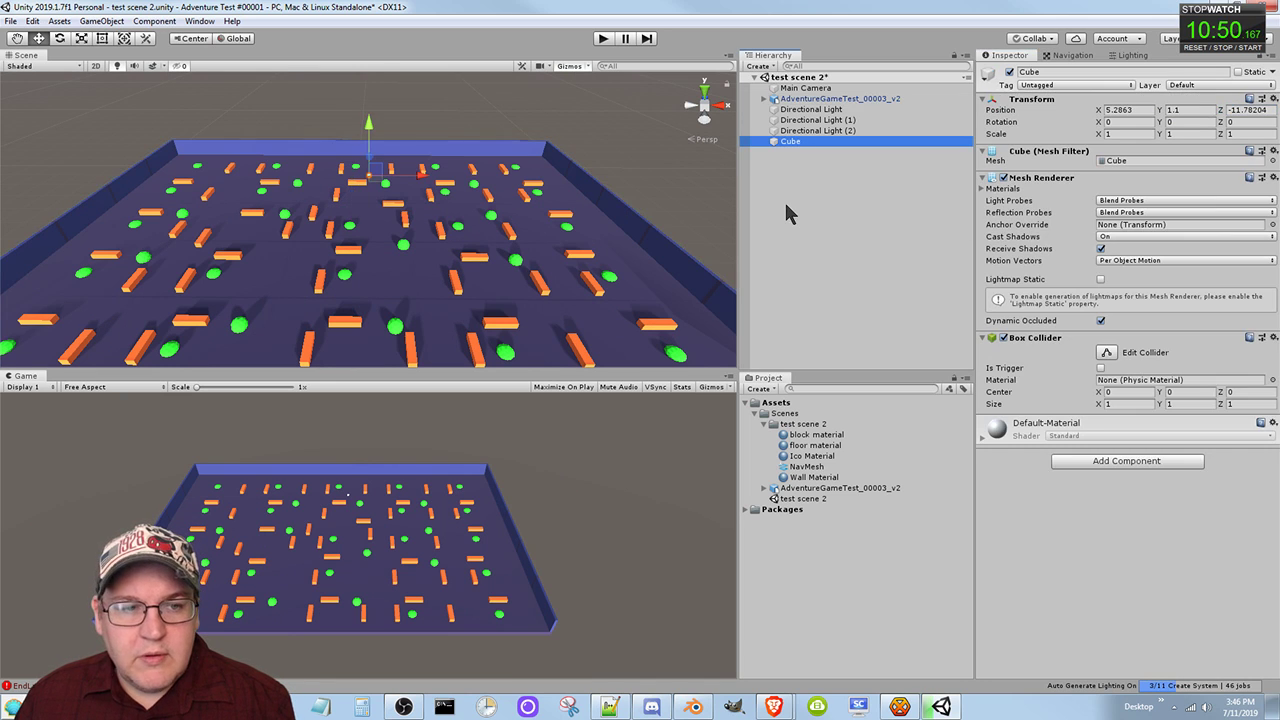
drag(369, 124, 371, 184)
scroll(392, 248, up, 2)
scroll(390, 242, up, 8)
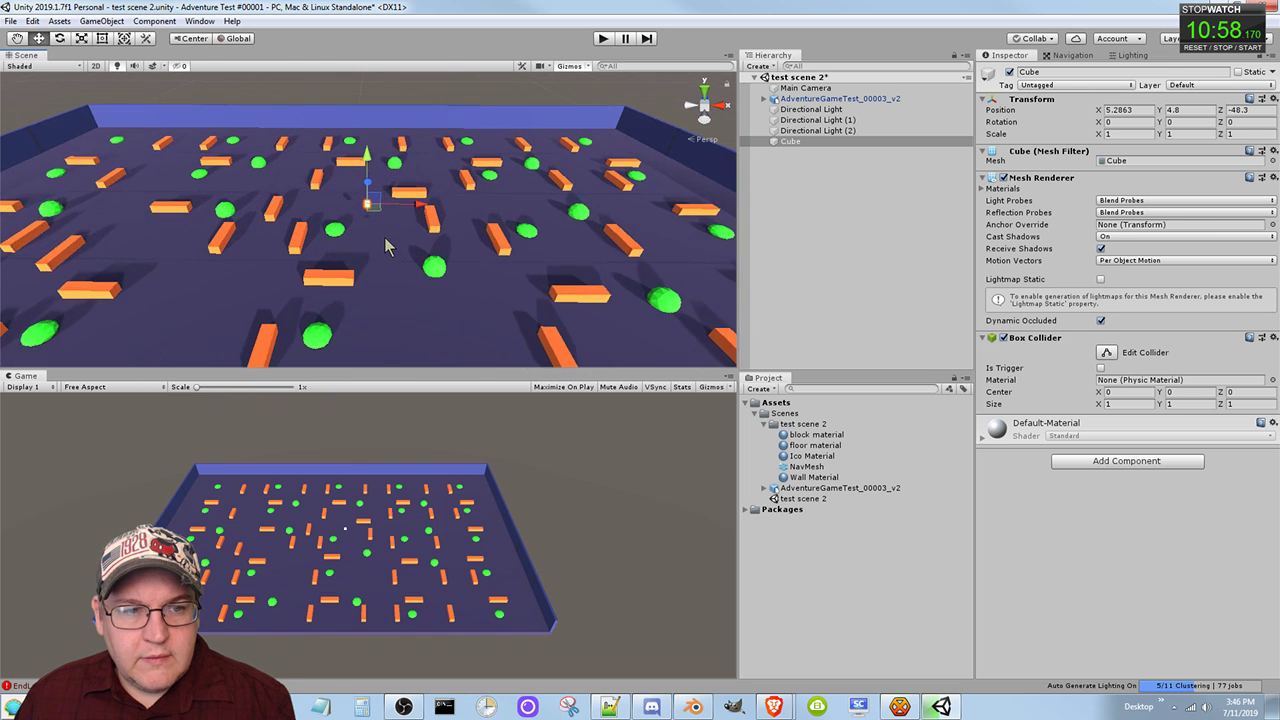
scroll(387, 243, up, 2)
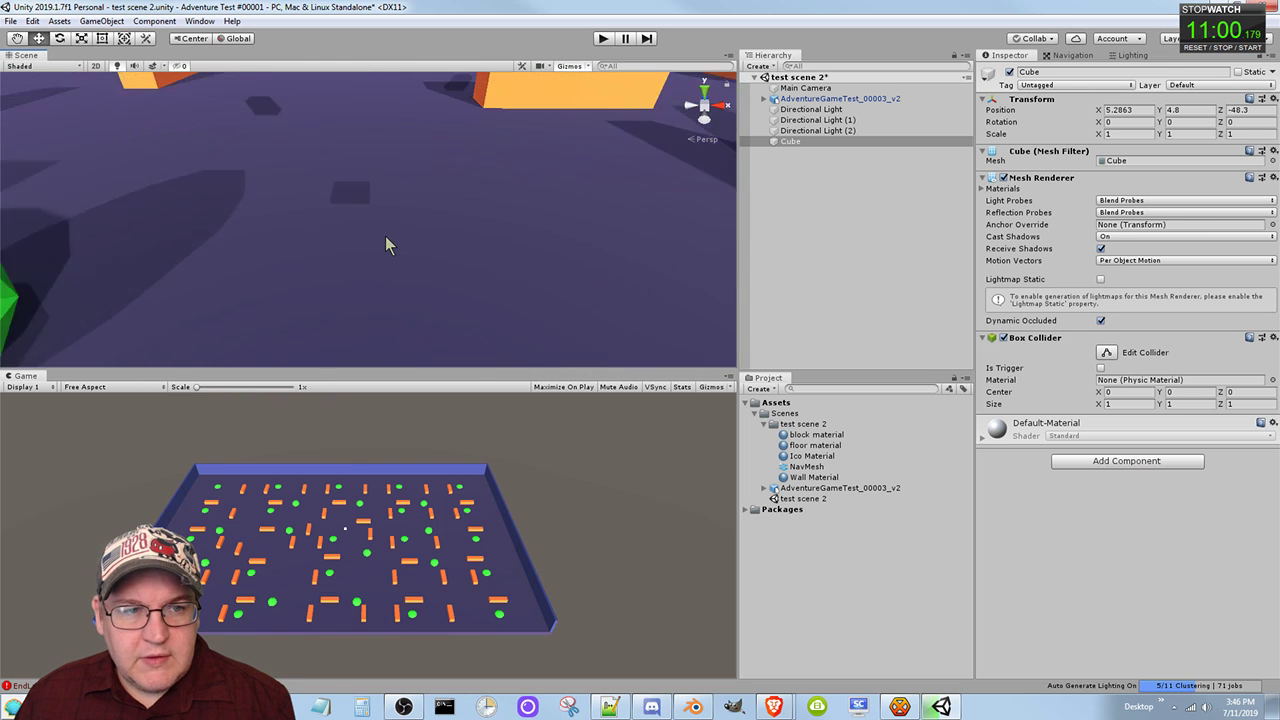
scroll(387, 243, down, 8)
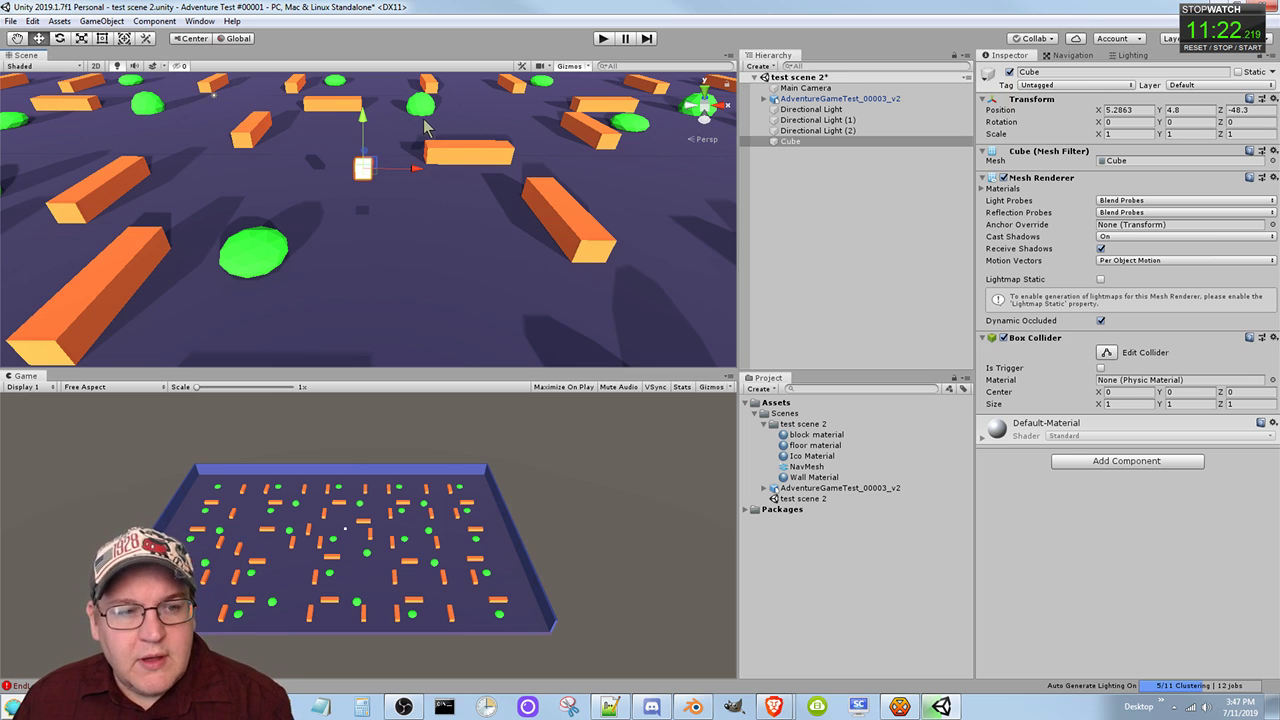
Lower the cube onto the board's floor by setting its Y position to 0.5.
drag(369, 112, 376, 155)
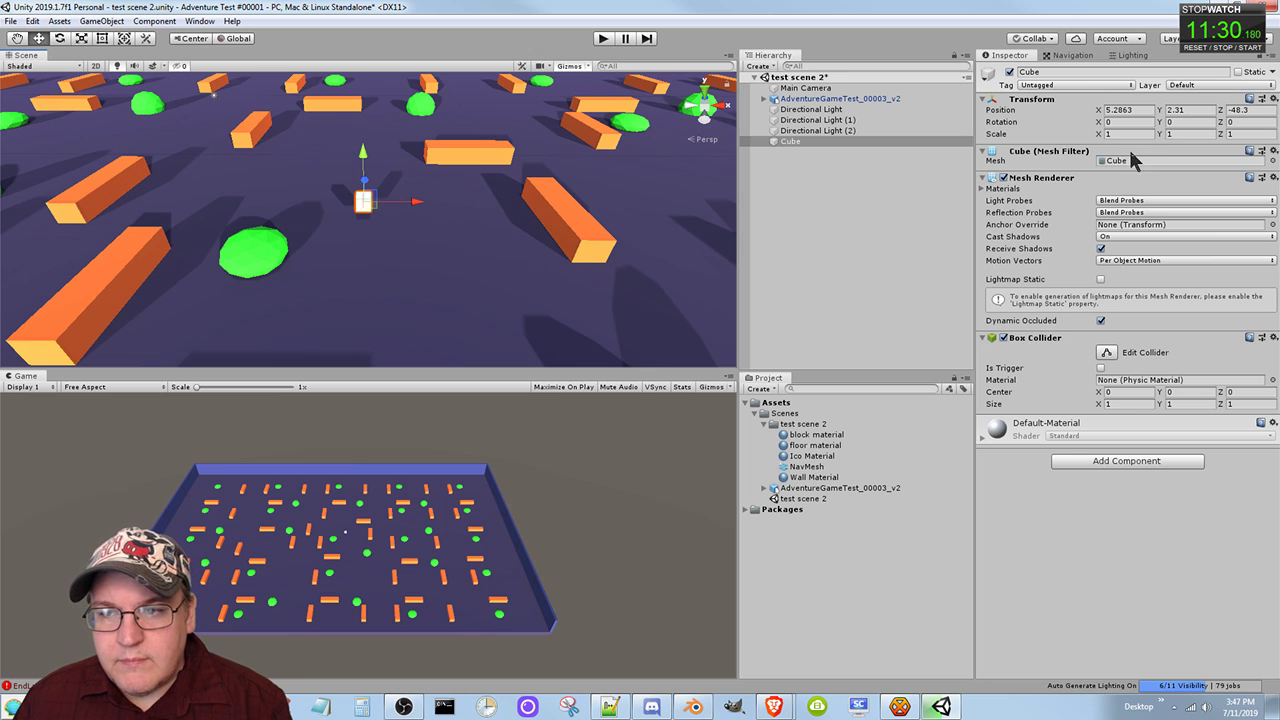
click(1188, 110)
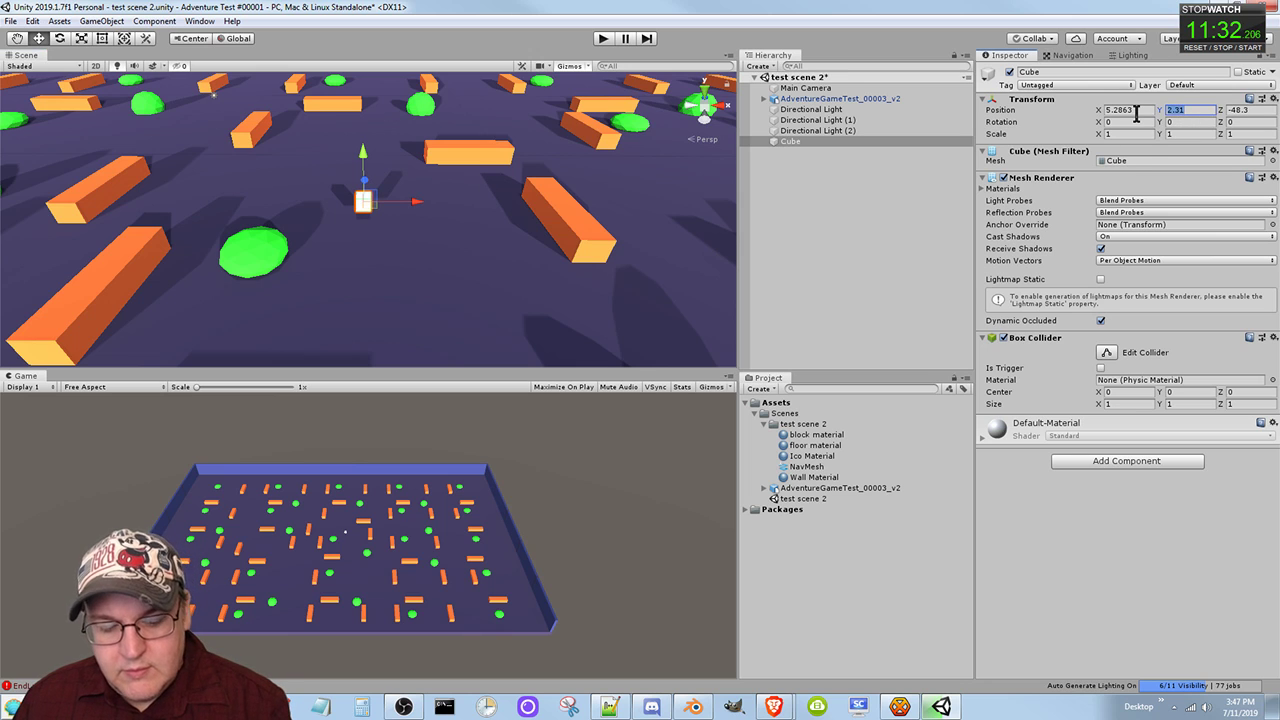
text(1)
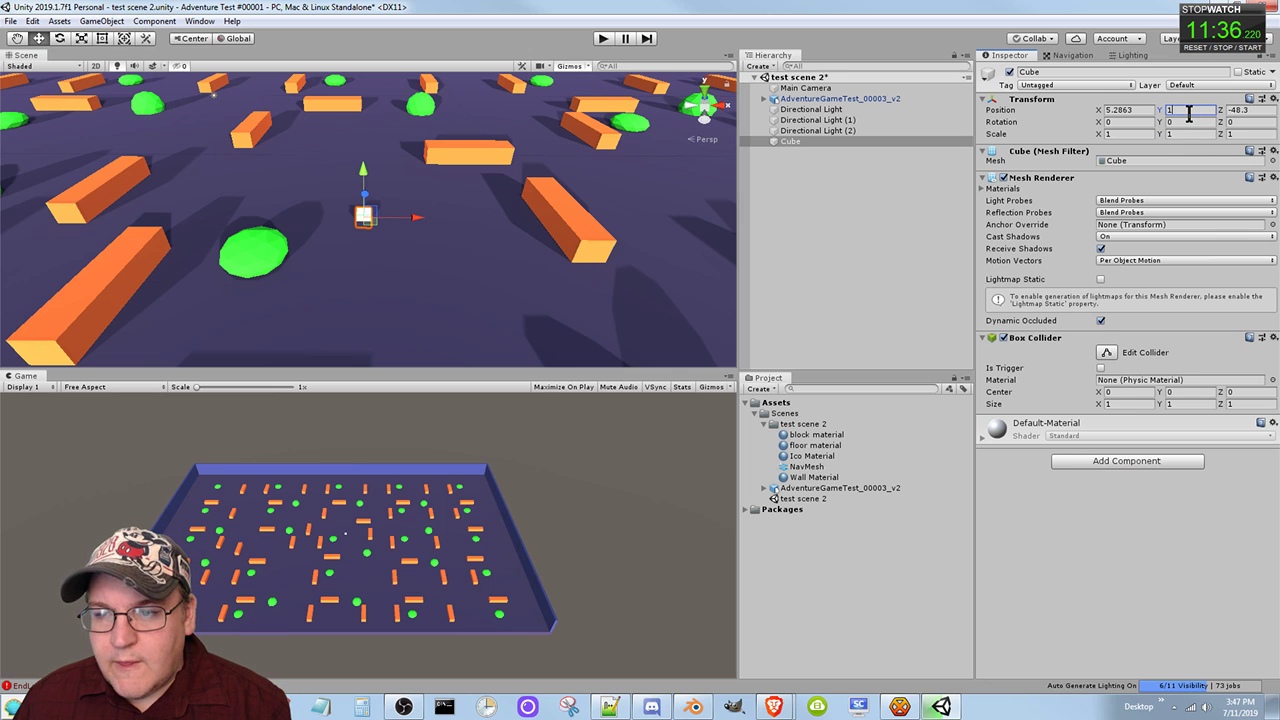
key(BackSpace)
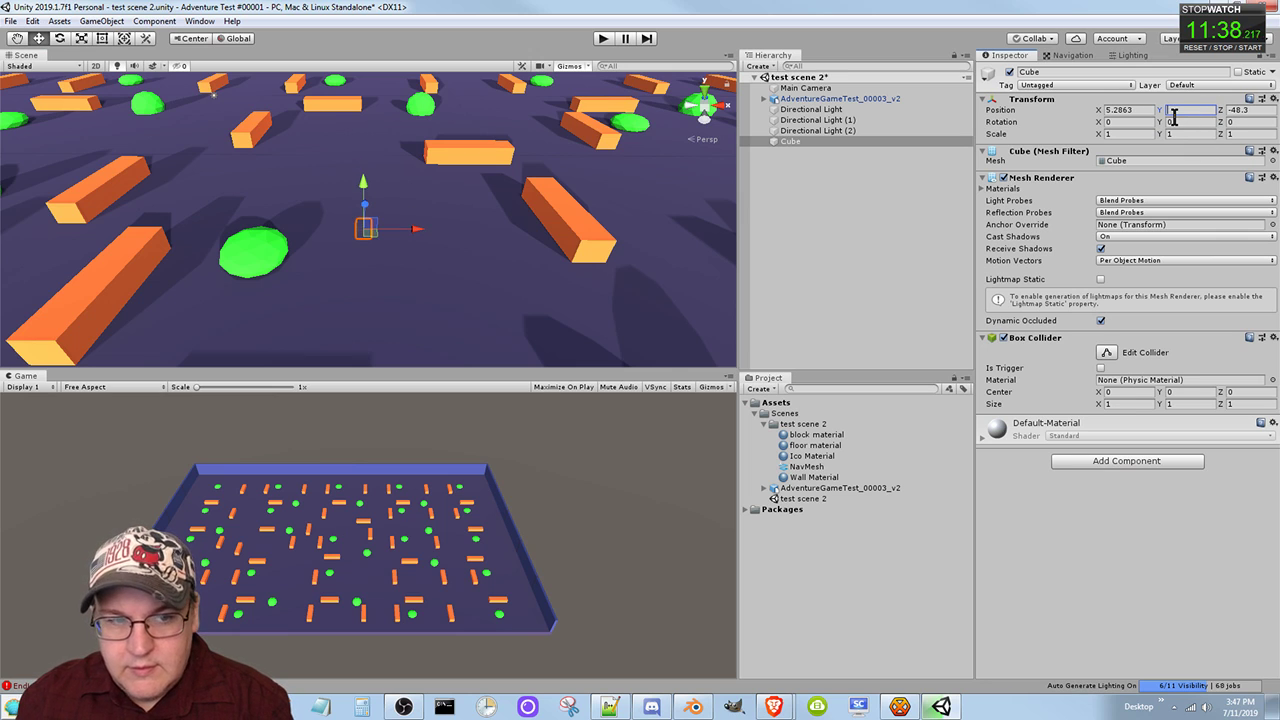
text(0)
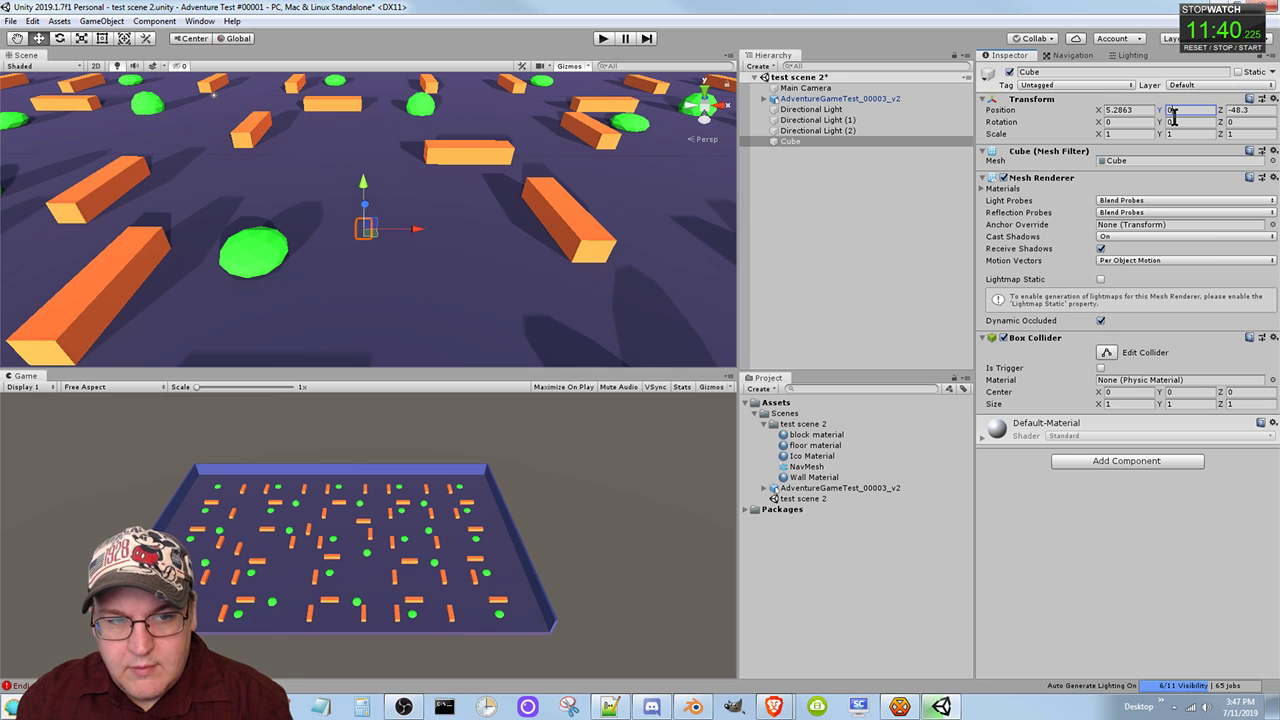
text(.5)
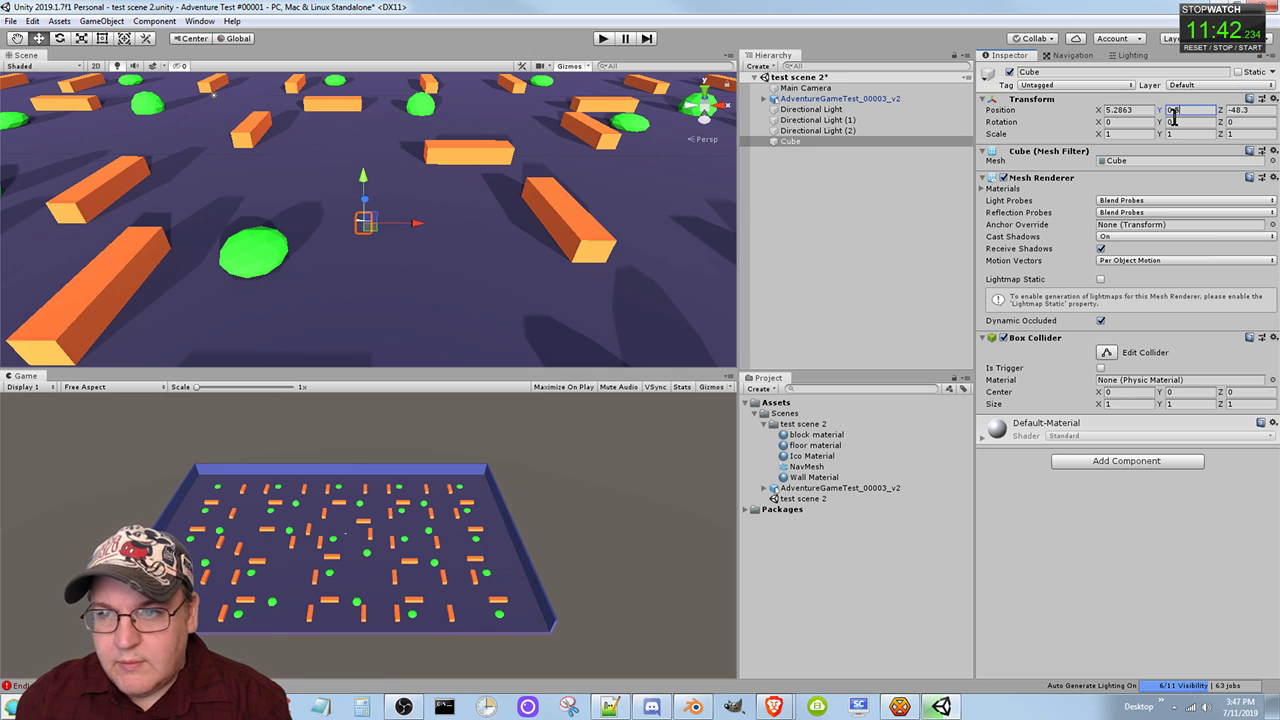
Set the cube's Y position to 2 to raise it above the board's floor.
key(BackSpace)
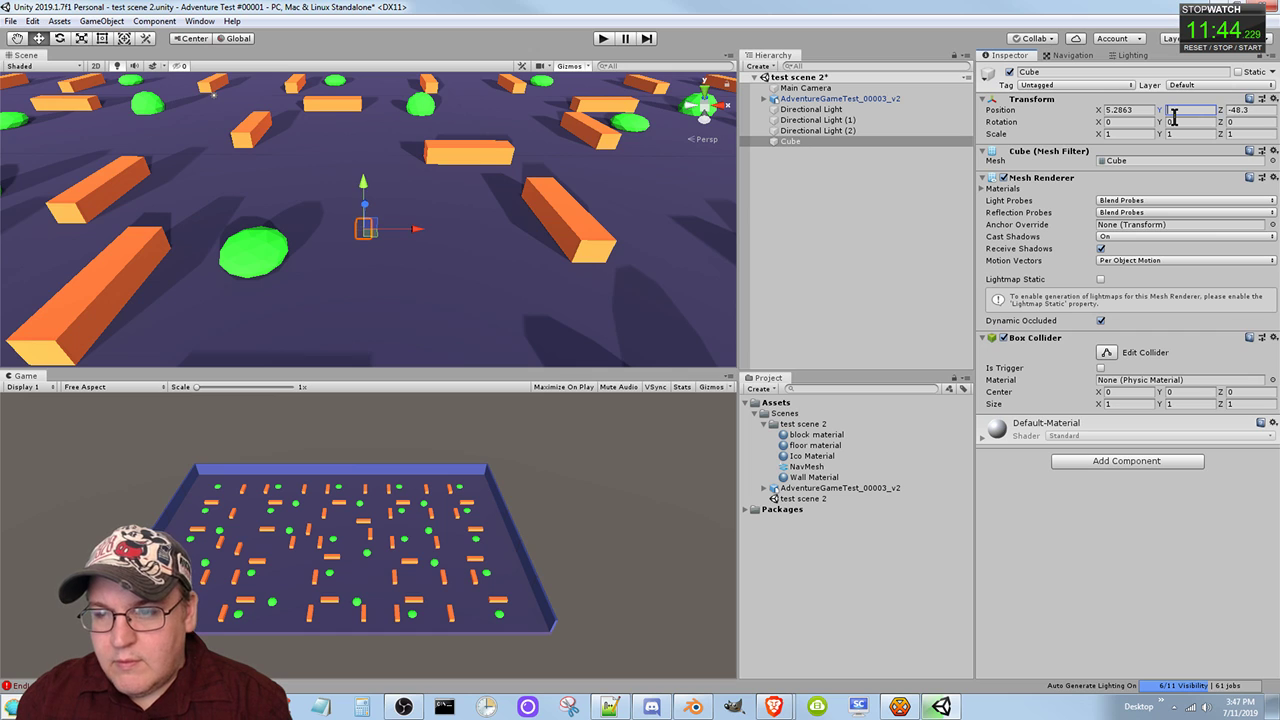
text(2)
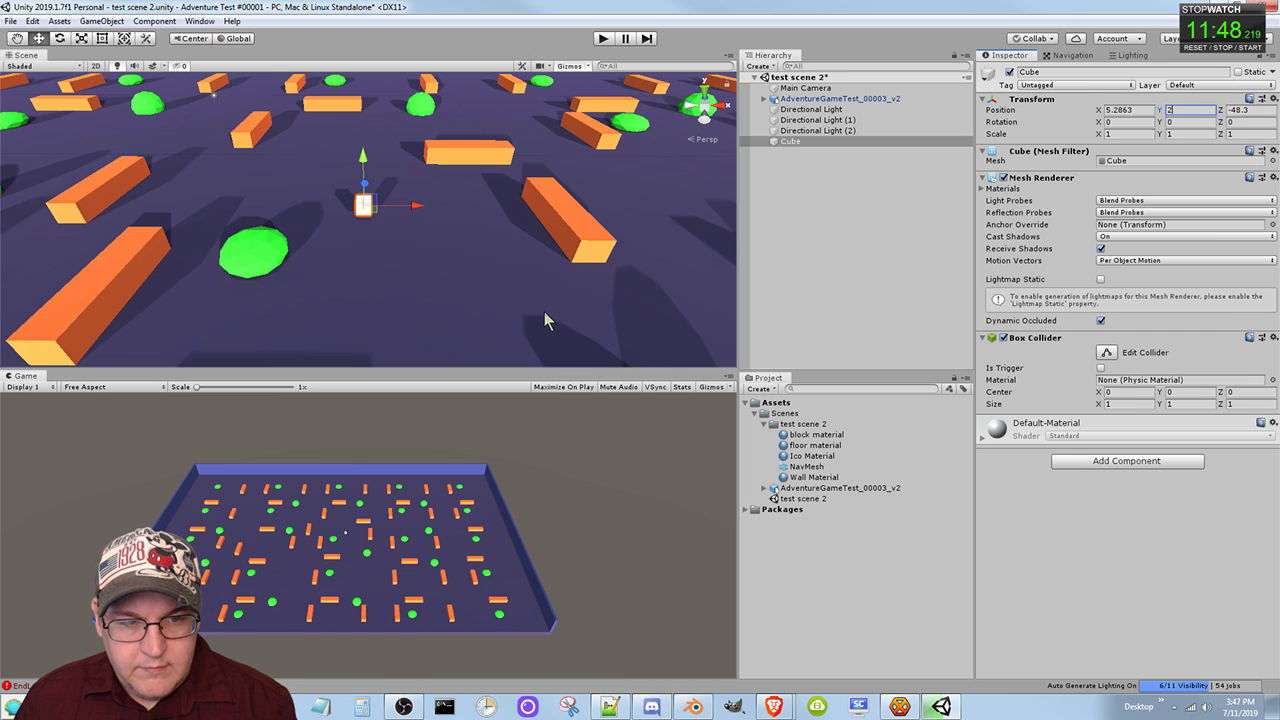
scroll(487, 310, up, 5)
scroll(488, 306, down, 3)
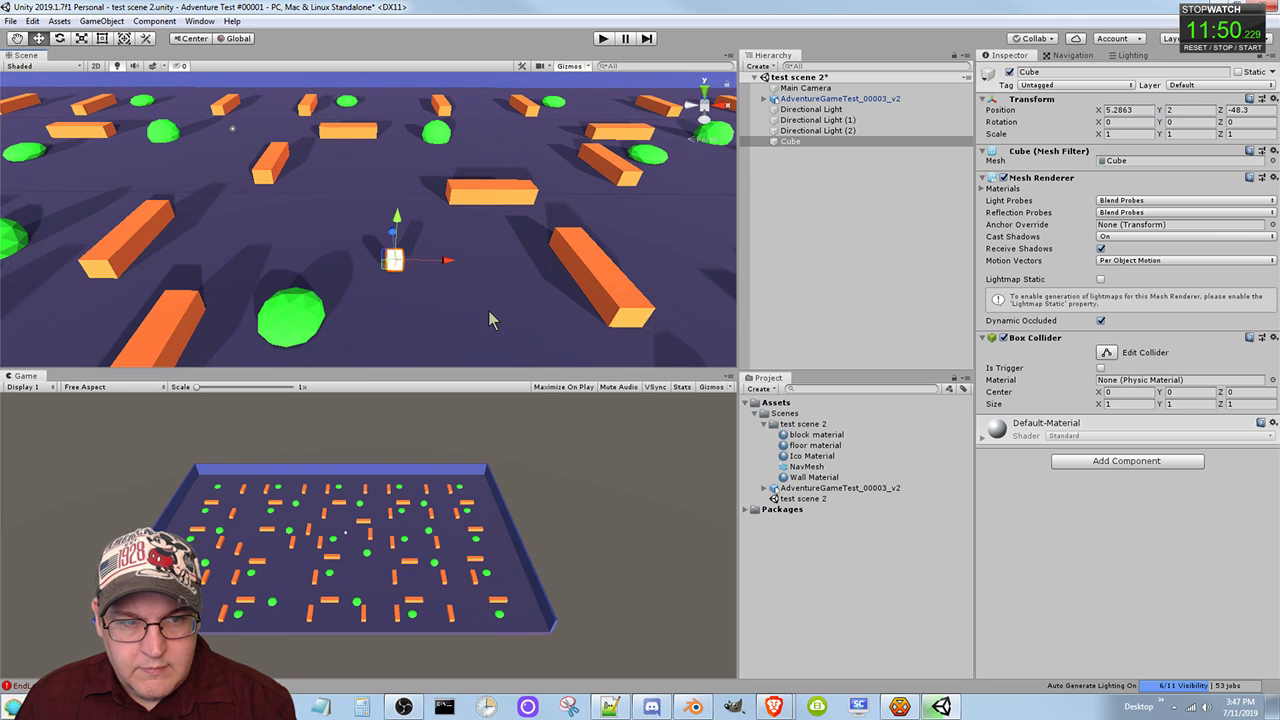
Lower the cube to rest on the board's floor at a Y position of 1.5, and save the scene.
right_drag(488, 310, 475, 194)
scroll(486, 236, up, 4)
mouse_move(410, 293)
right_down()
mouse_move(414, 263)
mouse_move(417, 281)
right_up()
scroll(414, 271, up, 3)
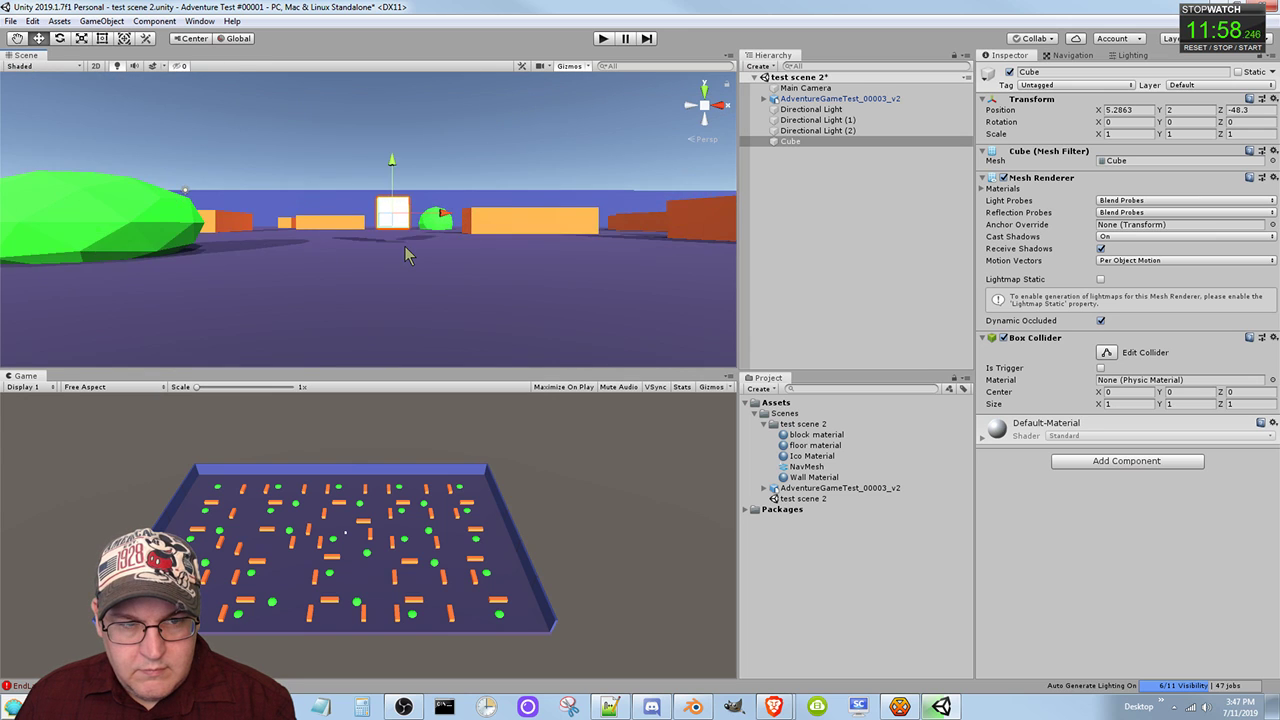
scroll(404, 246, up, 2)
scroll(404, 250, down, 2)
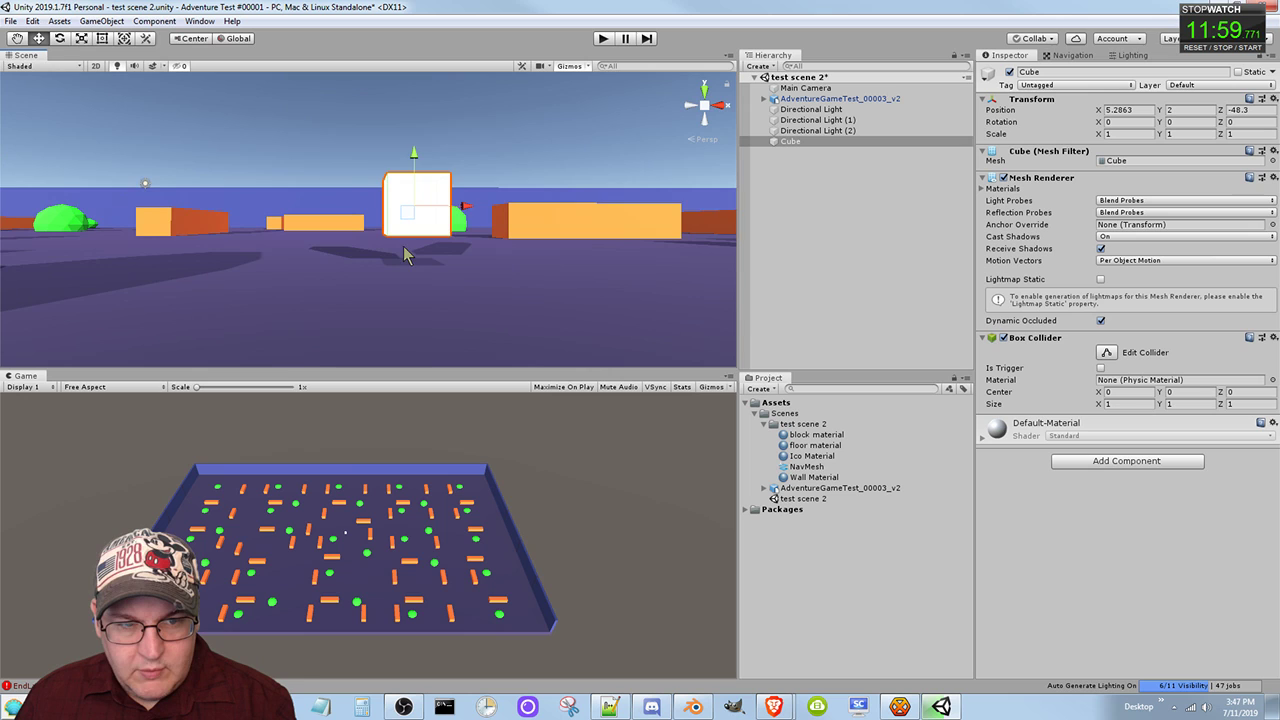
scroll(404, 255, up, 2)
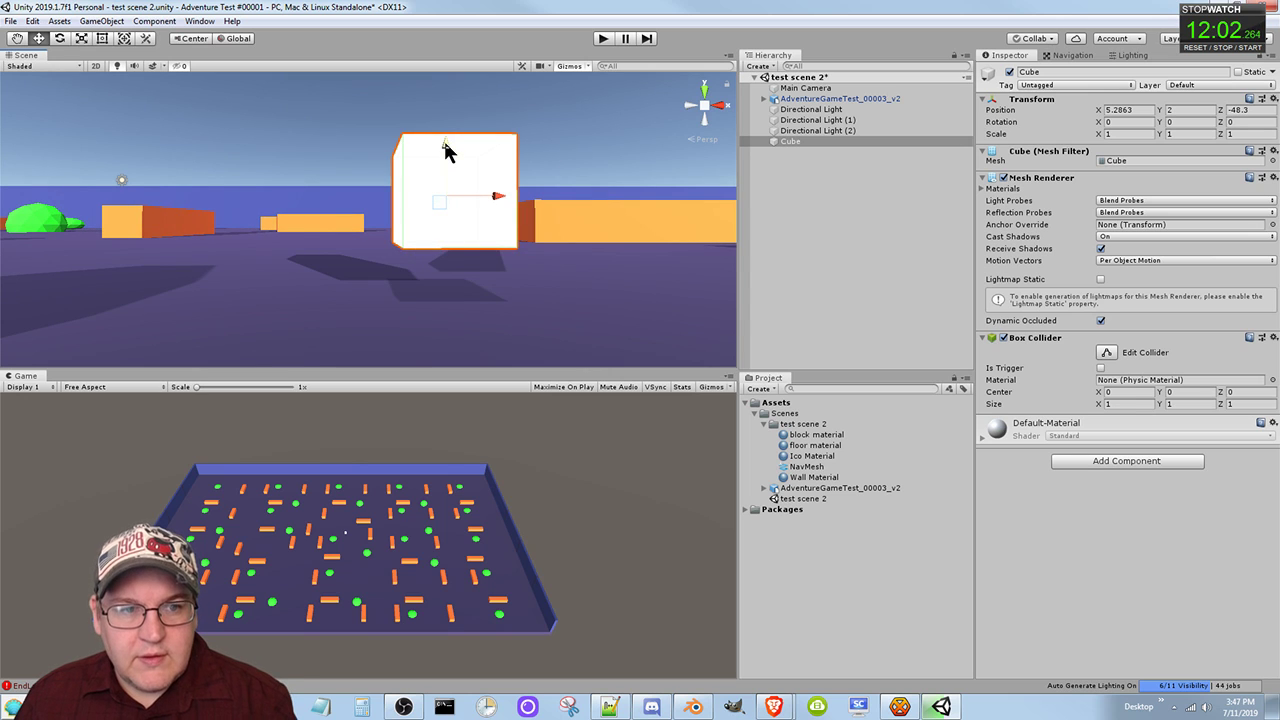
drag(444, 142, 432, 194)
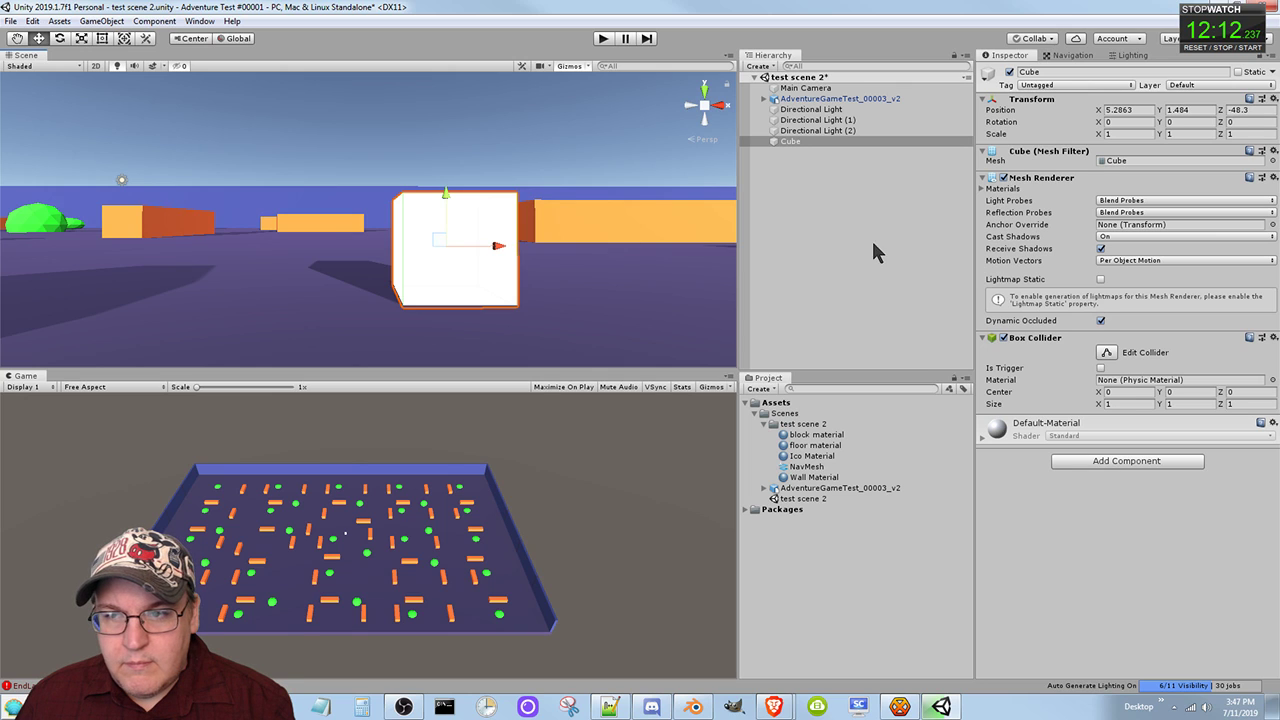
click(1185, 110)
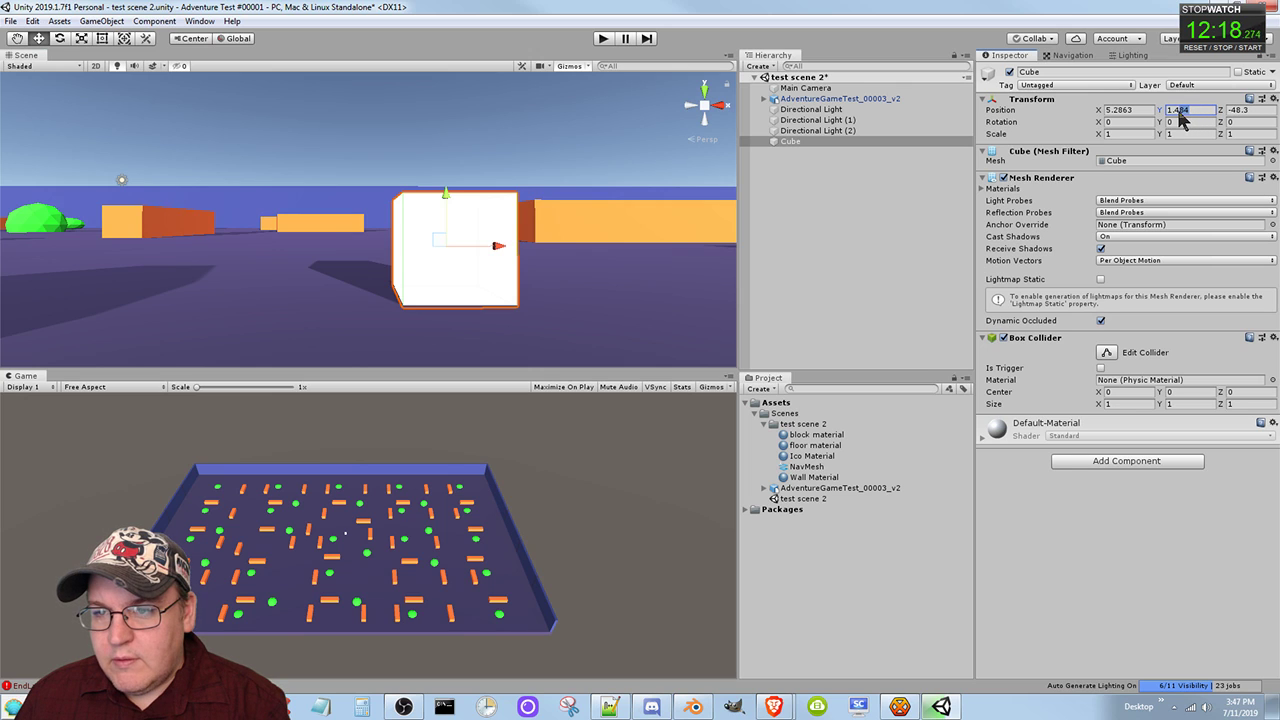
text(1.5)
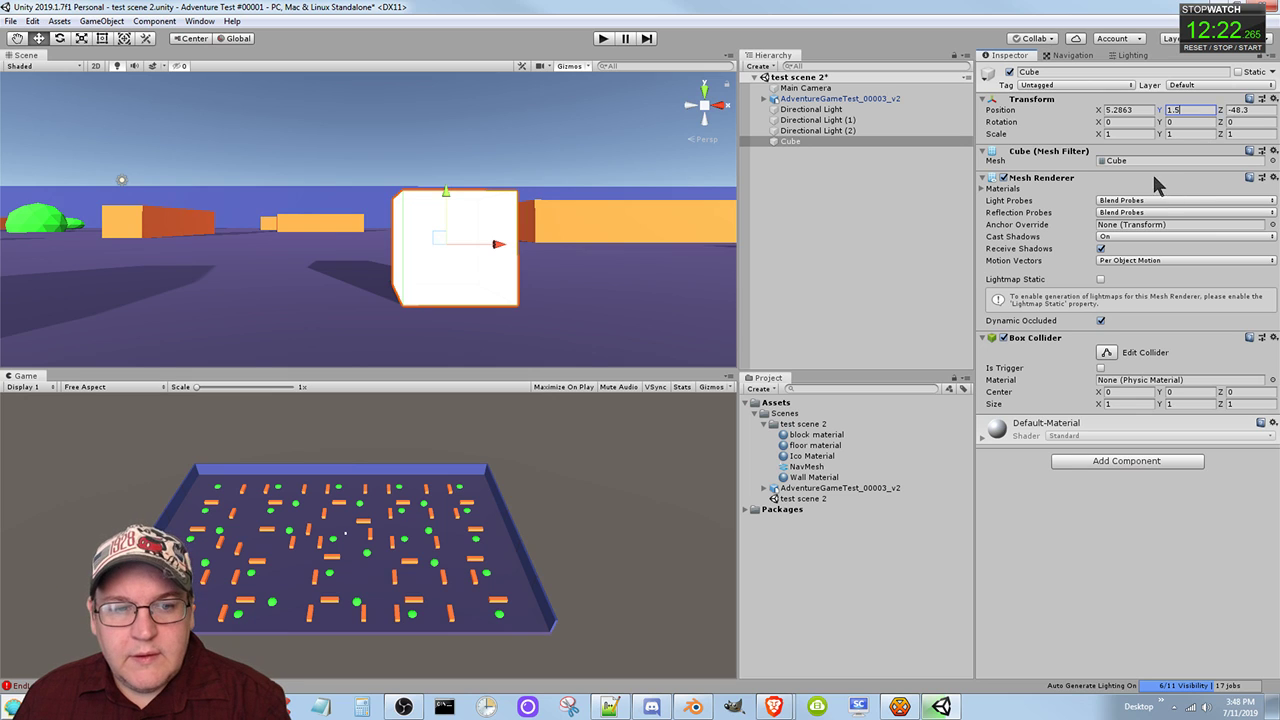
scroll(610, 220, down, 10)
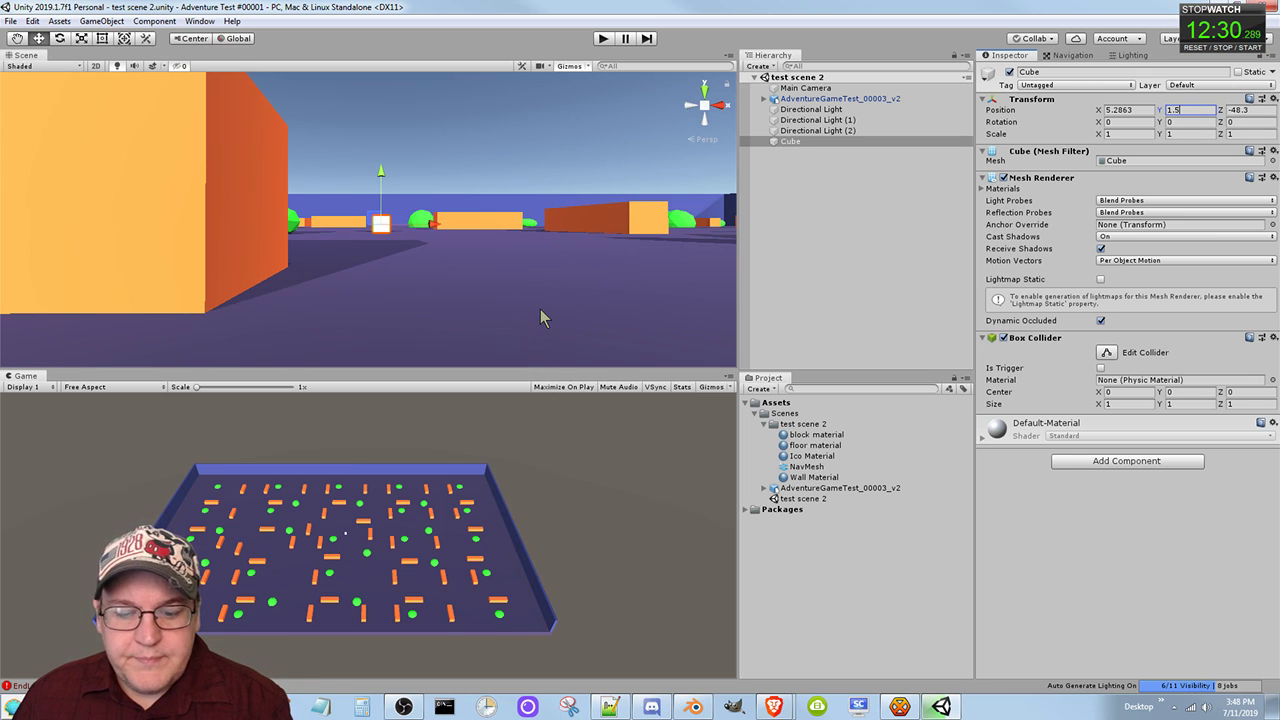
Stop the desktop stopwatch and reset it to zero.
click(1229, 48)
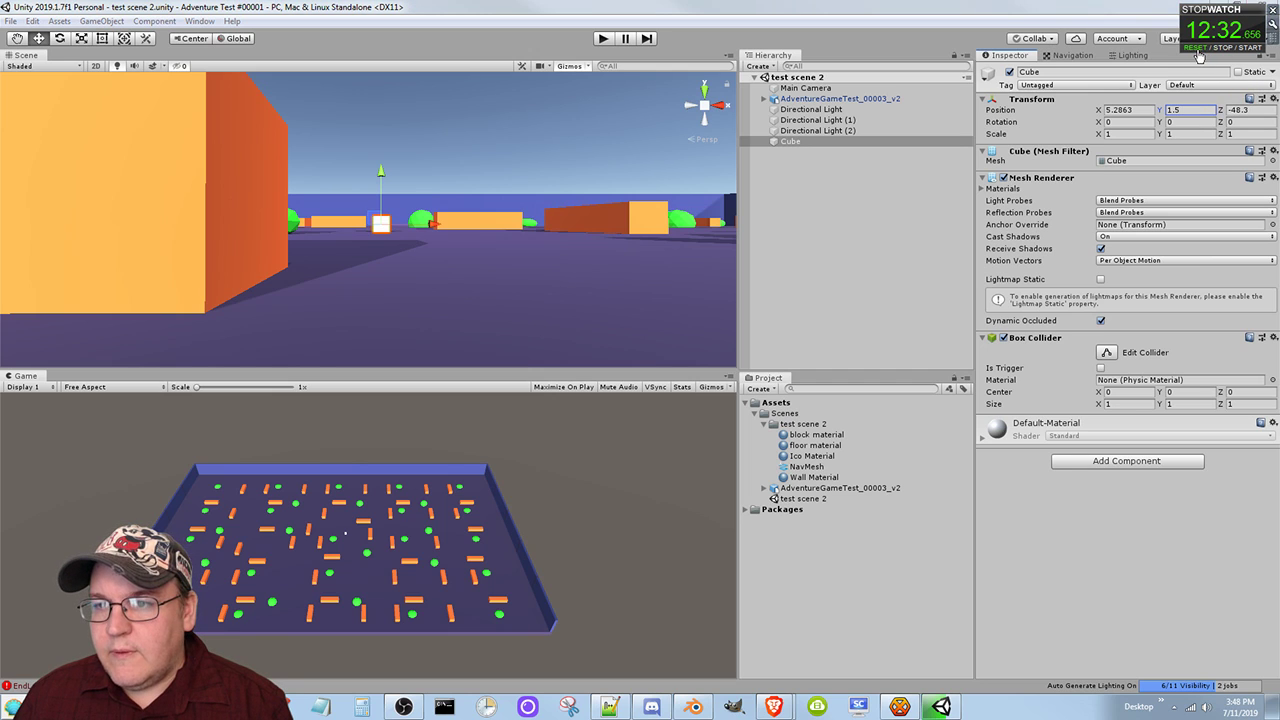
click(1195, 48)
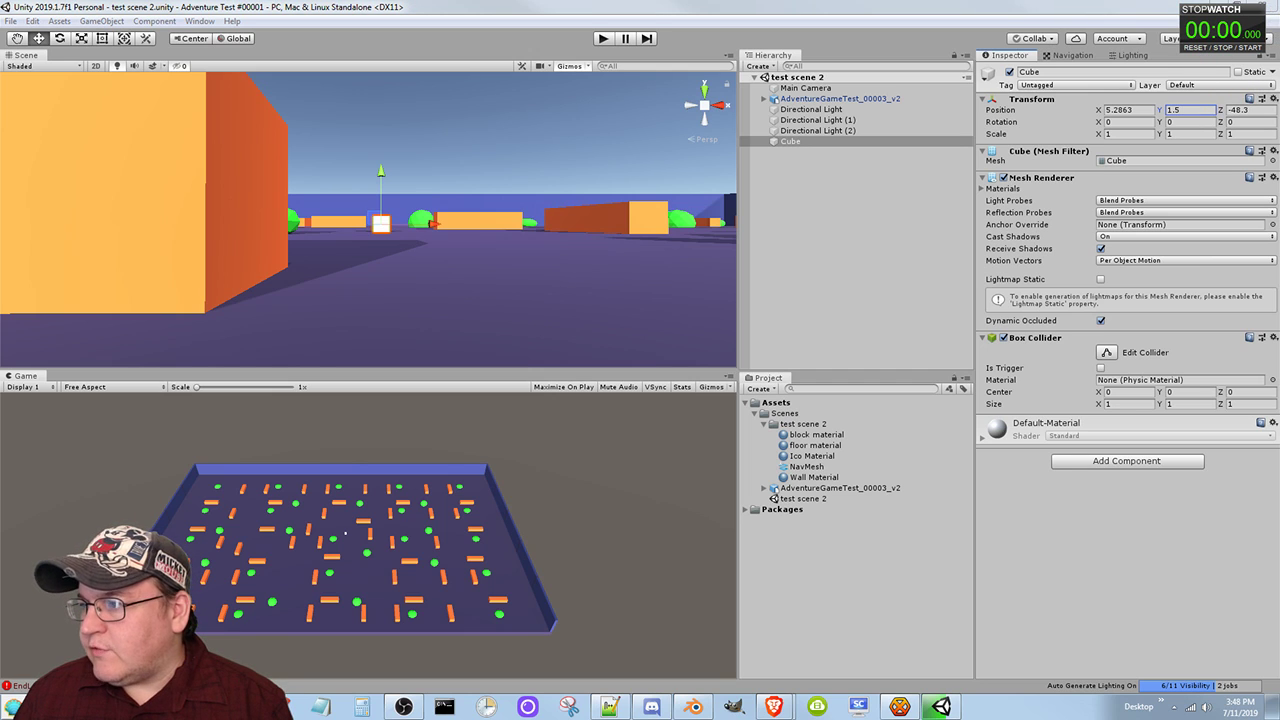